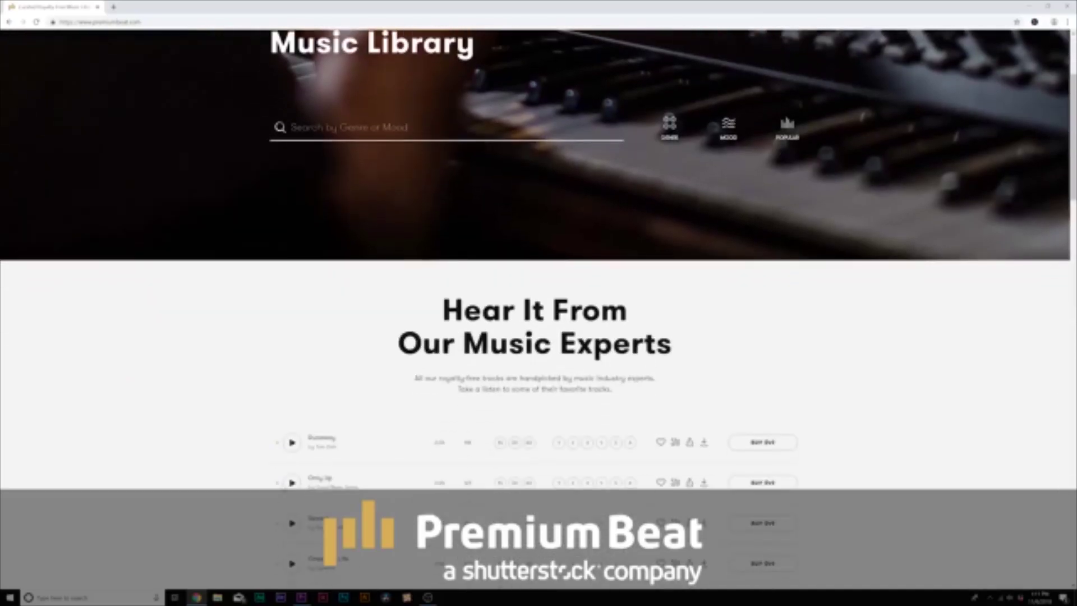
{"action": "scroll", "coordinate": [262, 477], "scroll_direction": "down", "scroll_amount": 2}
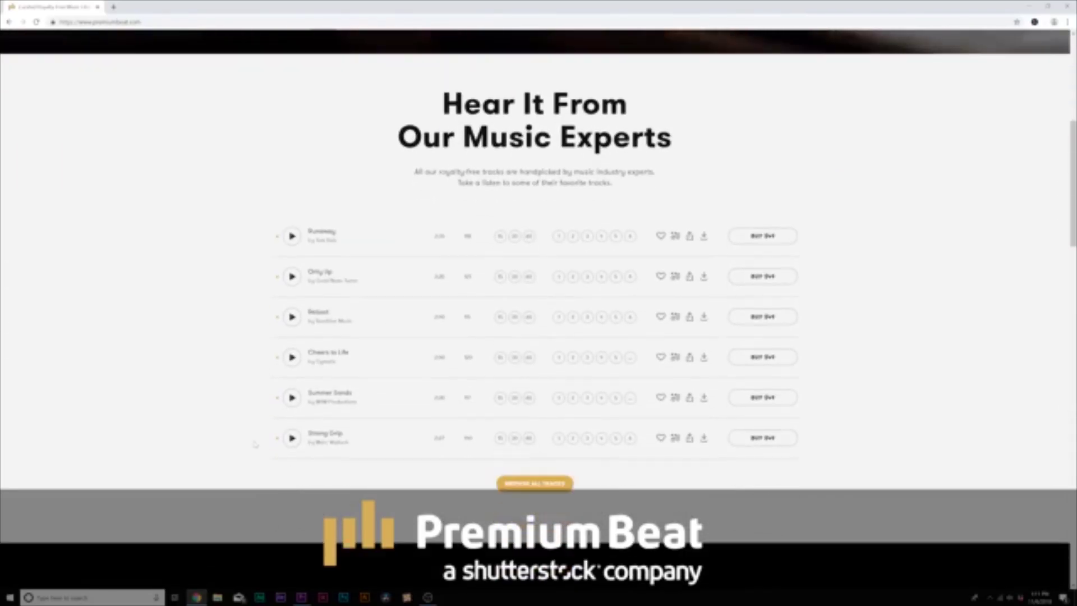
Step: Browse PremiumBeat's full Most Popular music list and preview several tracks
{"action": "left_click", "coordinate": [533, 436]}
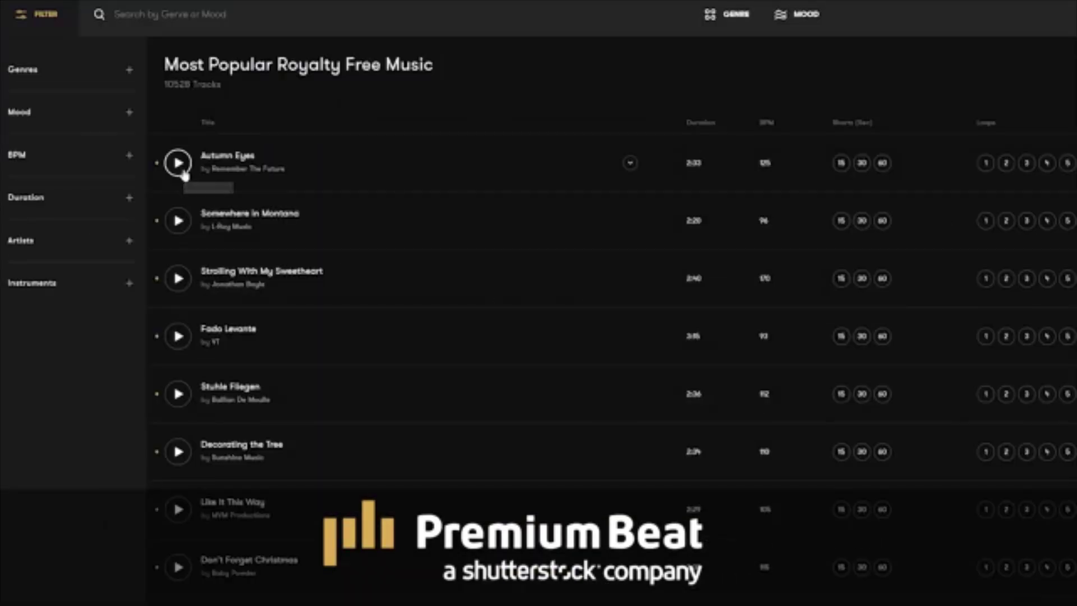
{"action": "left_click", "coordinate": [180, 168]}
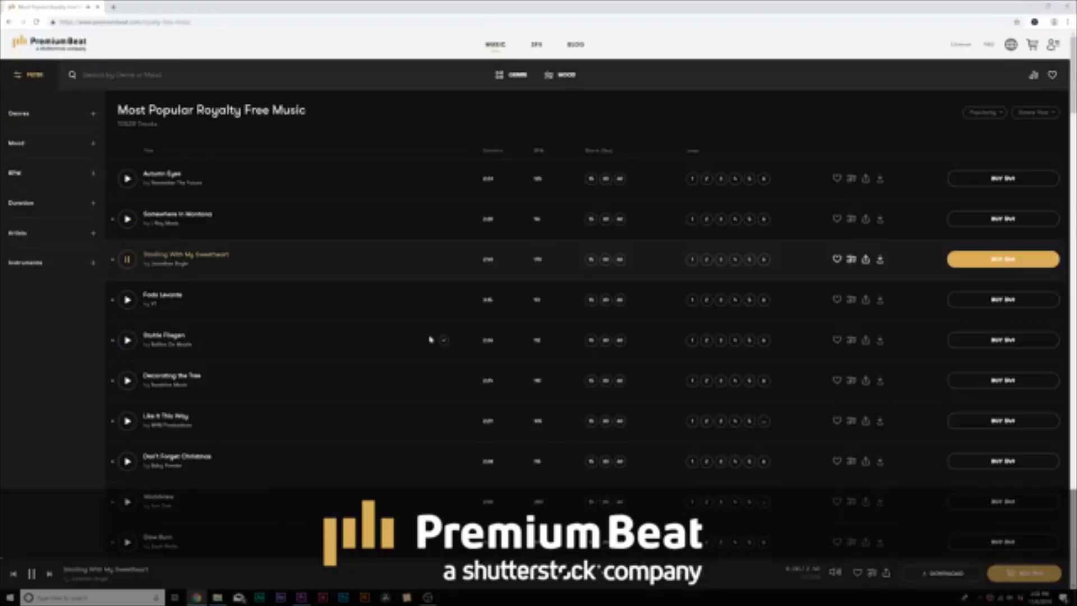
{"action": "key", "text": "Down"}
{"action": "key", "text": "Down"}
{"action": "key", "text": "Down"}
{"action": "key", "text": "Down"}
{"action": "key", "text": "Down"}
{"action": "key", "text": "Down"}
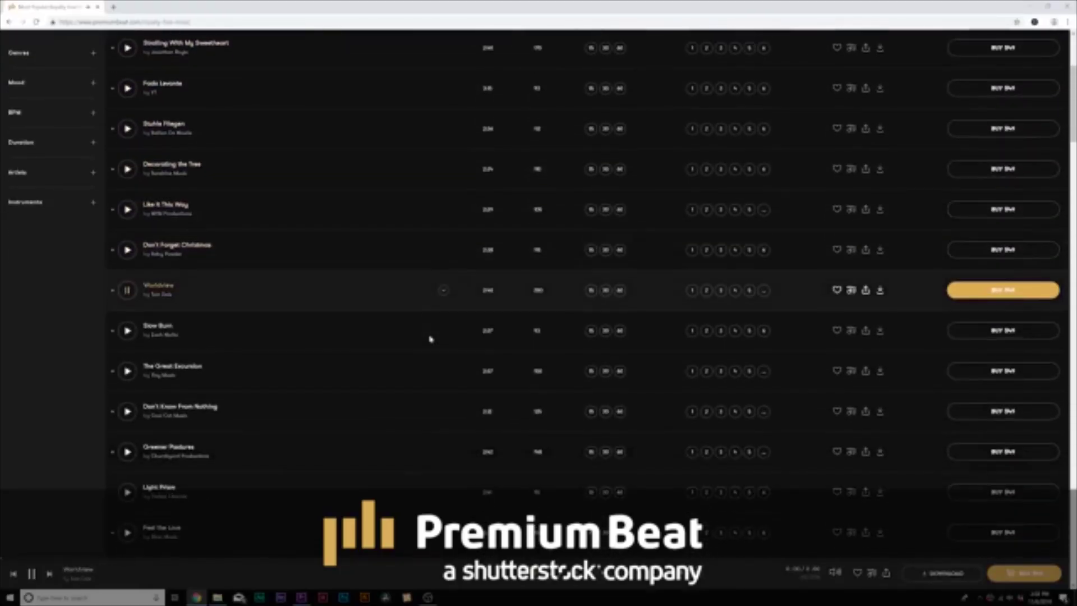
{"action": "key", "text": "Down"}
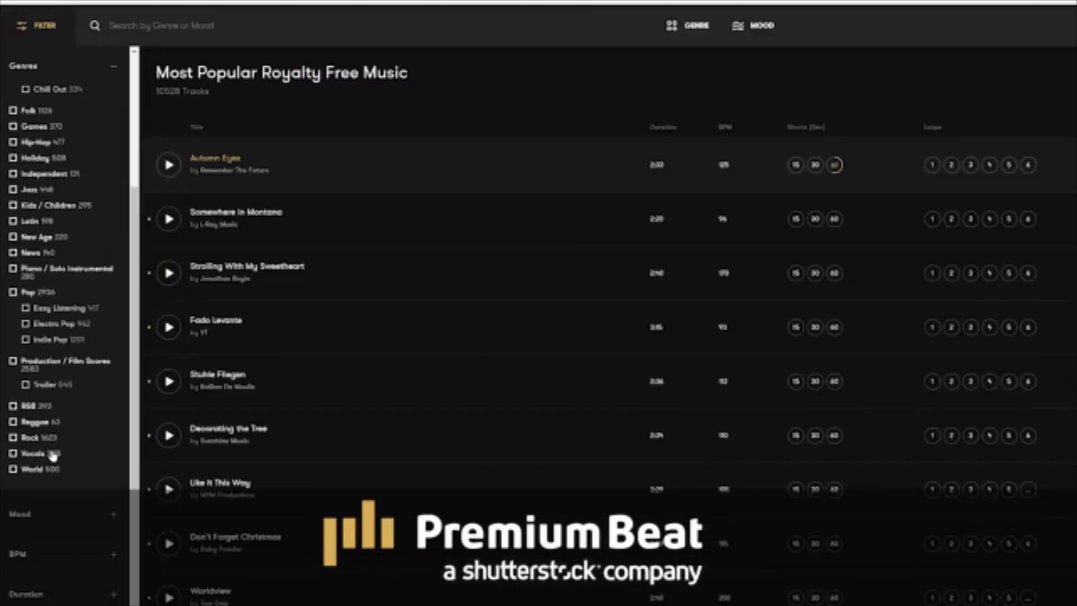
Step: Collapse the Genres filter and expand the Mood filter in the sidebar
{"action": "scroll", "coordinate": [48, 452], "scroll_direction": "up", "scroll_amount": 5}
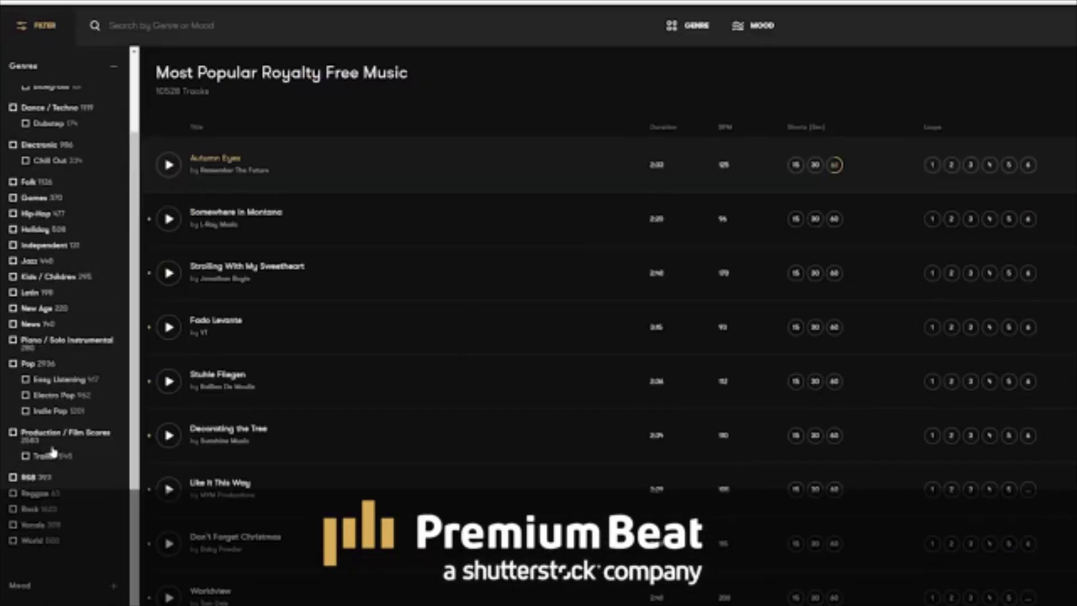
{"action": "left_click", "coordinate": [37, 77]}
{"action": "left_click", "coordinate": [31, 118]}
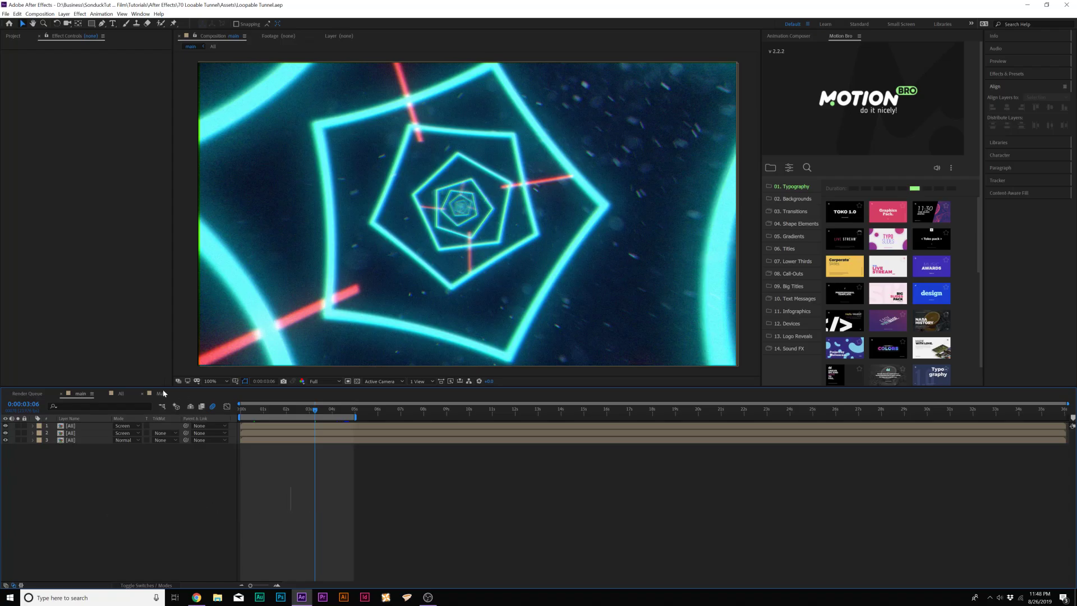
Step: Open the Main composition, deselect the BG layer, and choose the Polygon Tool
{"action": "left_click", "coordinate": [163, 393]}
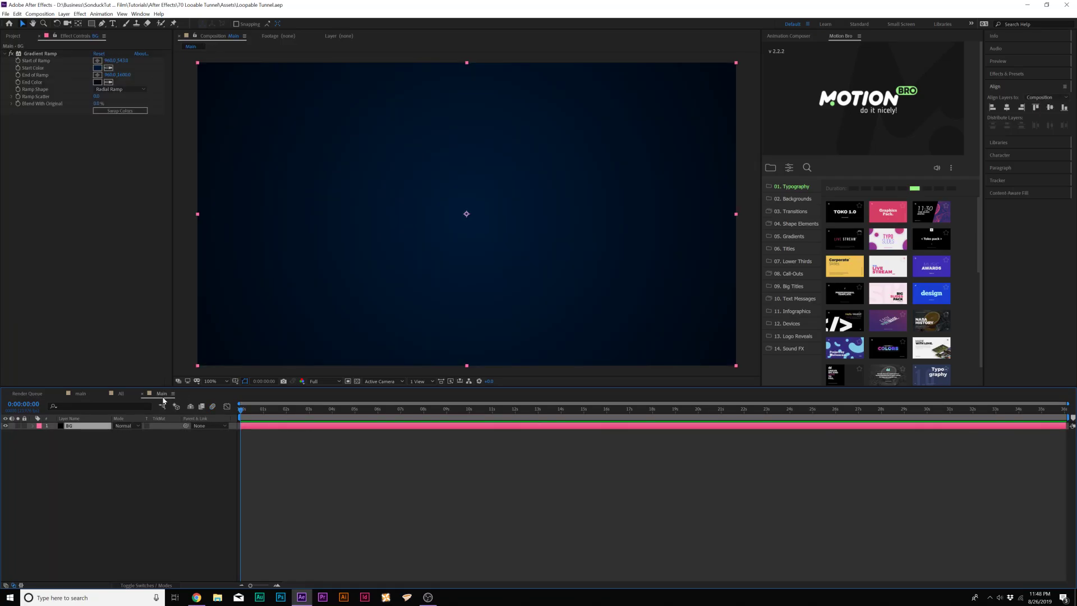
{"action": "left_click", "coordinate": [109, 504]}
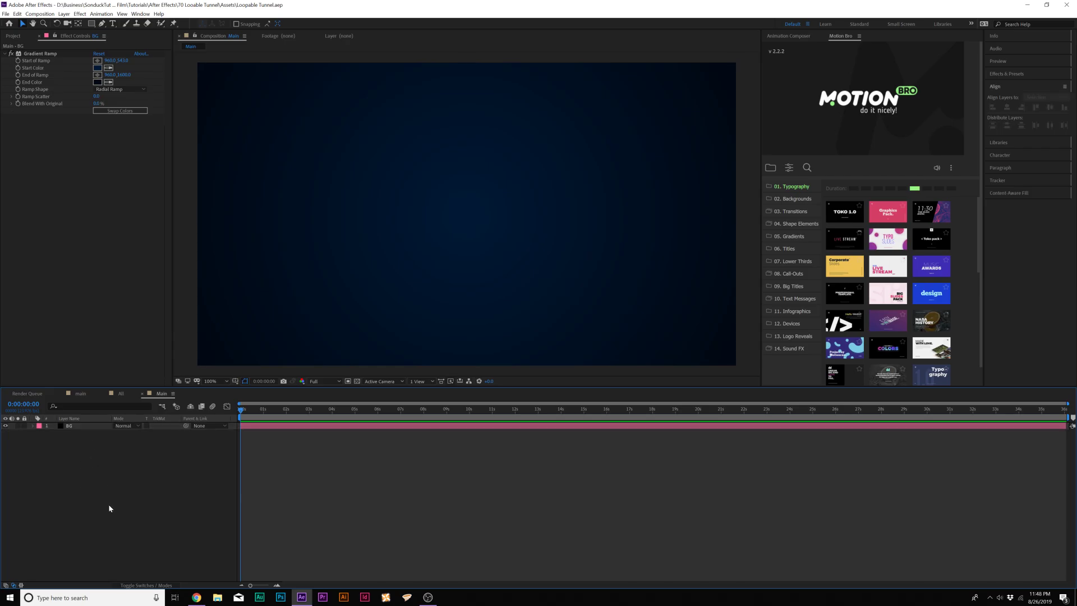
{"action": "mouse_move", "coordinate": [91, 23]}
{"action": "left_mouse_down"}
{"action": "mouse_move", "coordinate": [109, 24]}
{"action": "mouse_move", "coordinate": [121, 54]}
{"action": "left_mouse_up"}
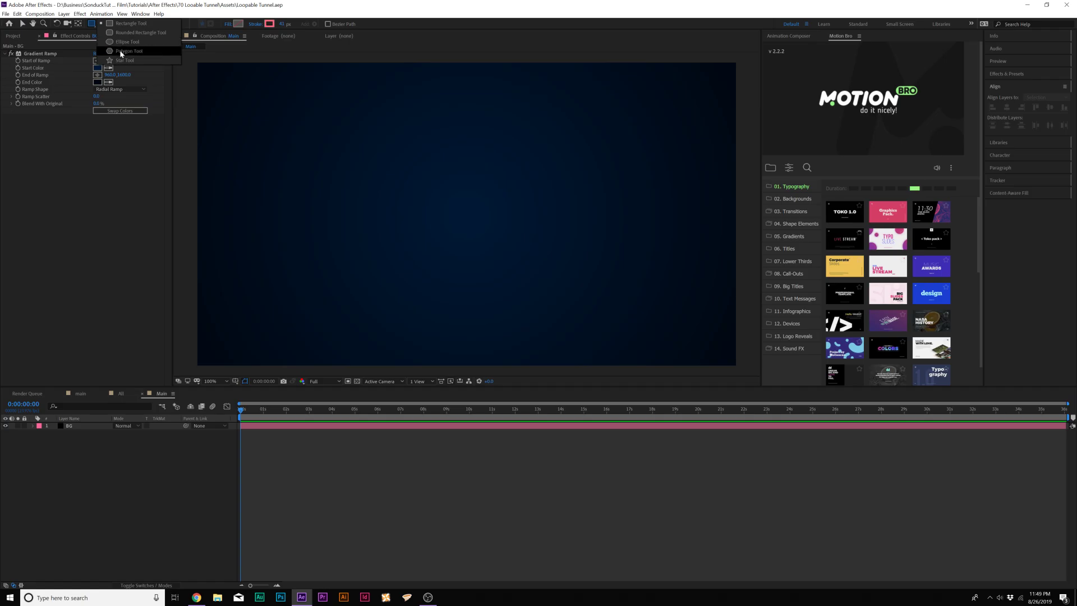
{"action": "left_click_drag", "start_coordinate": [119, 50], "coordinate": [120, 49]}
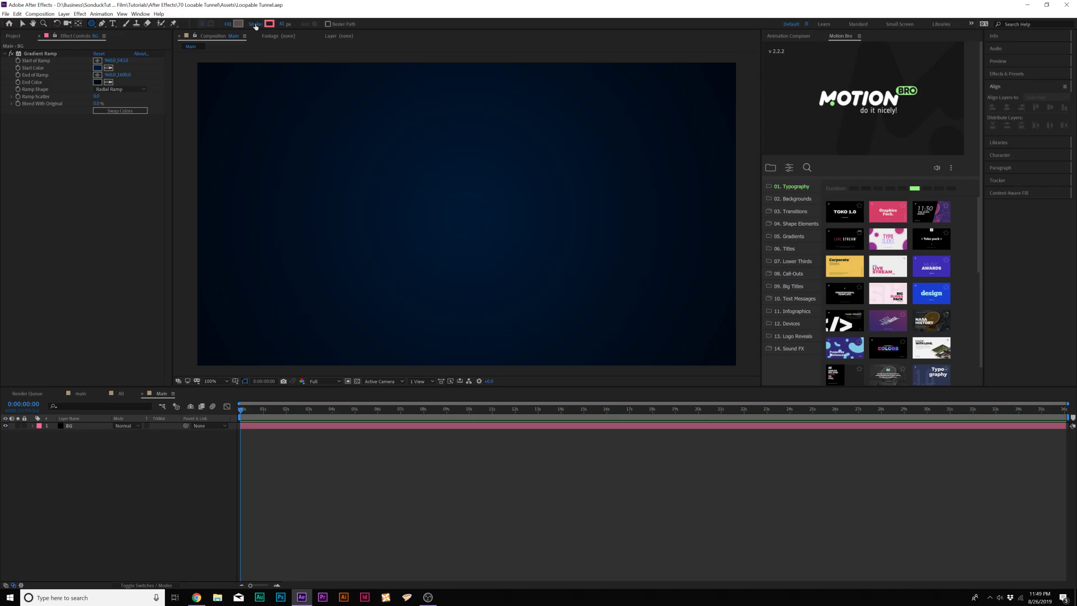
Step: Set new shapes to no fill and a sky-blue stroke colour
{"action": "left_click", "coordinate": [232, 24]}
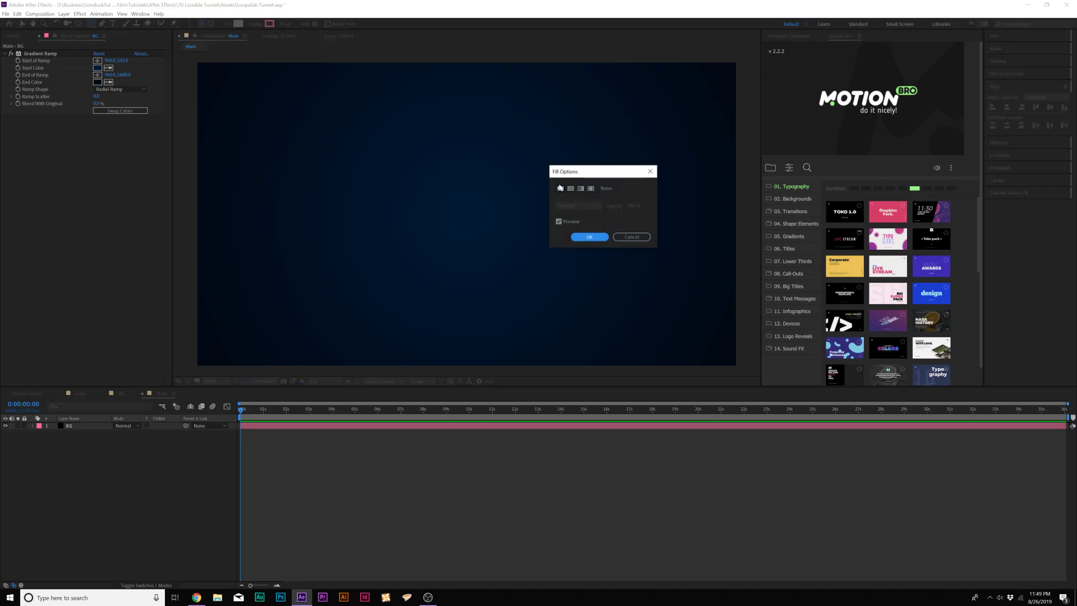
{"action": "left_click", "coordinate": [589, 236]}
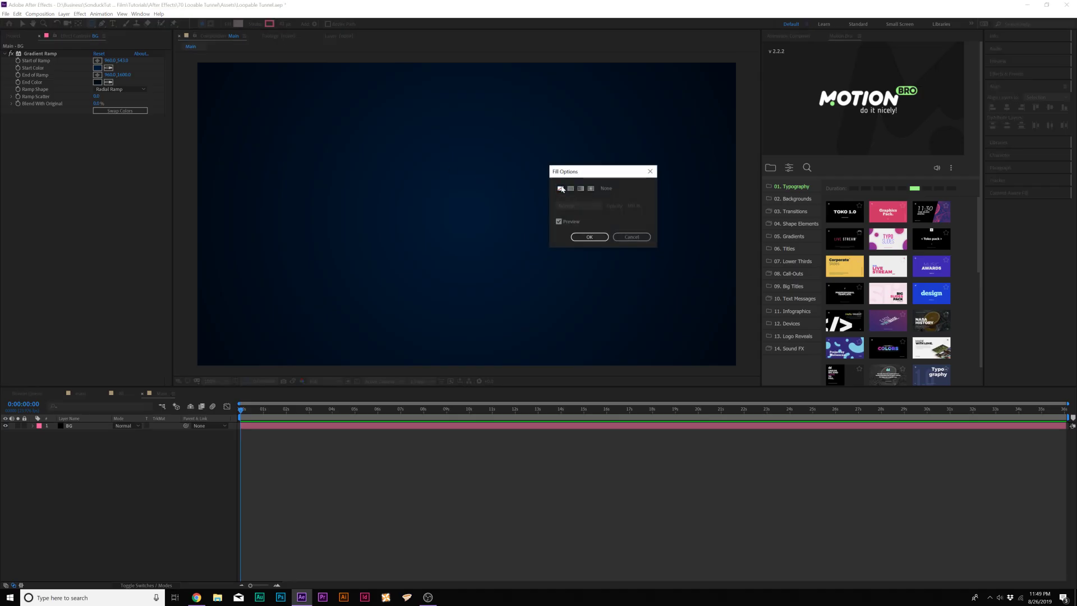
{"action": "left_click", "coordinate": [256, 24]}
{"action": "left_click", "coordinate": [589, 237]}
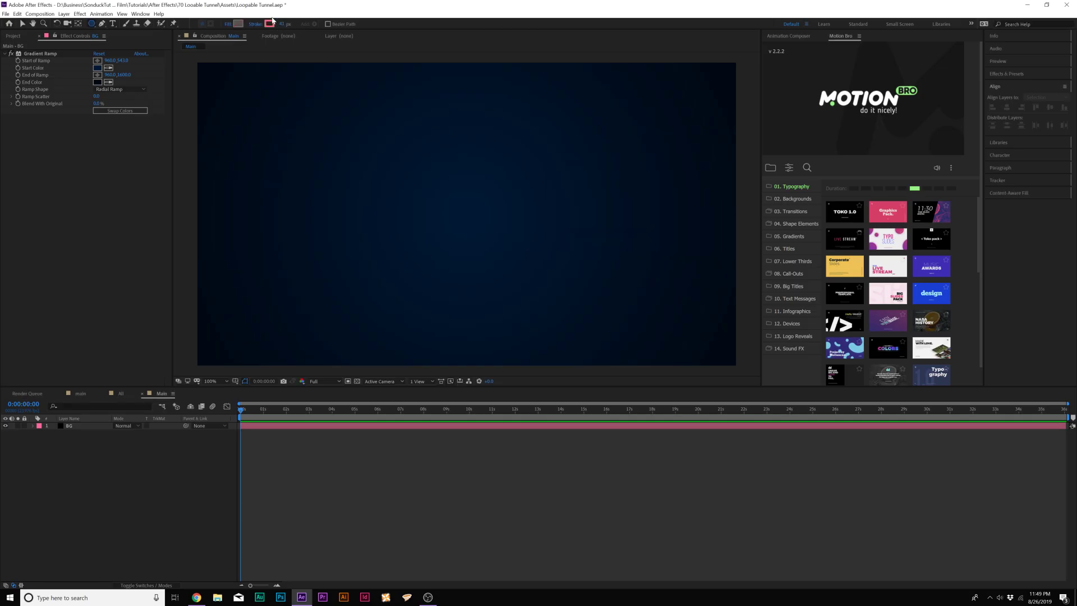
{"action": "left_click", "coordinate": [269, 24]}
{"action": "left_click", "coordinate": [655, 287]}
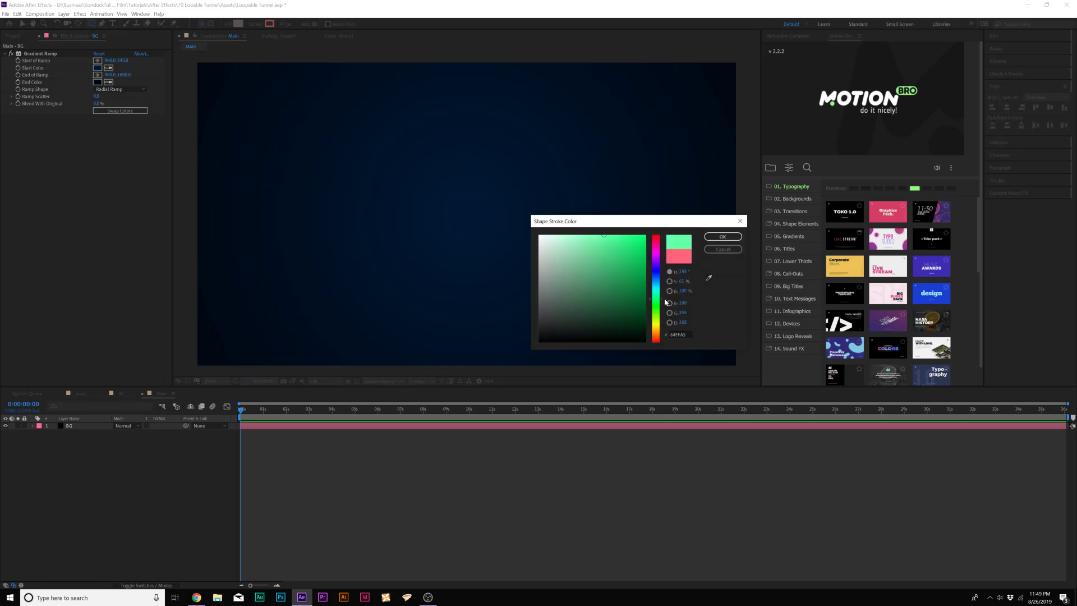
{"action": "mouse_move", "coordinate": [666, 303]}
{"action": "left_mouse_down"}
{"action": "mouse_move", "coordinate": [665, 271]}
{"action": "mouse_move", "coordinate": [664, 282]}
{"action": "left_mouse_up"}
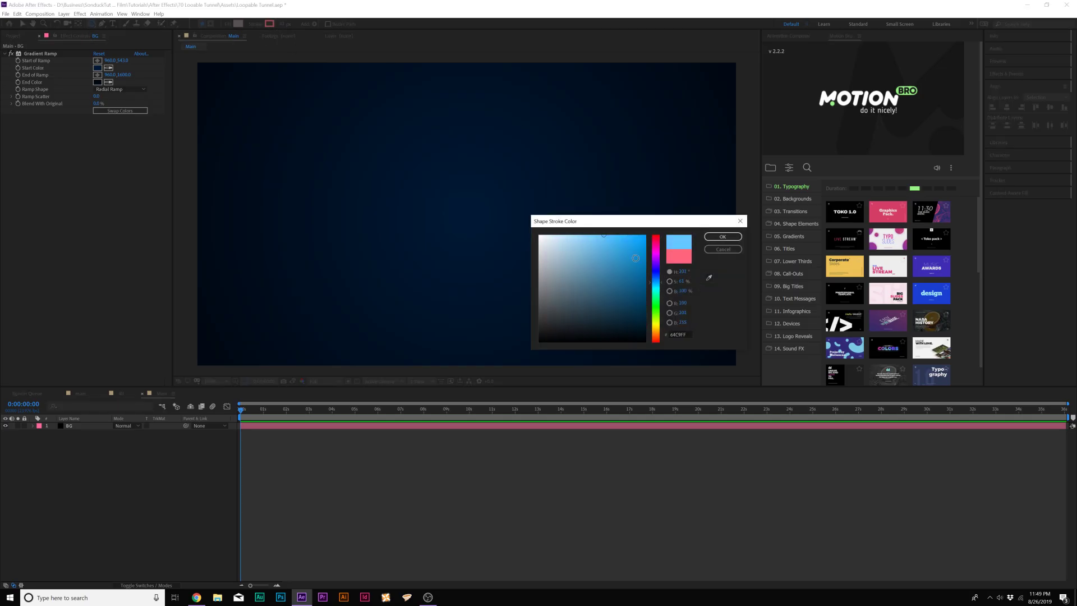
{"action": "left_click", "coordinate": [722, 236]}
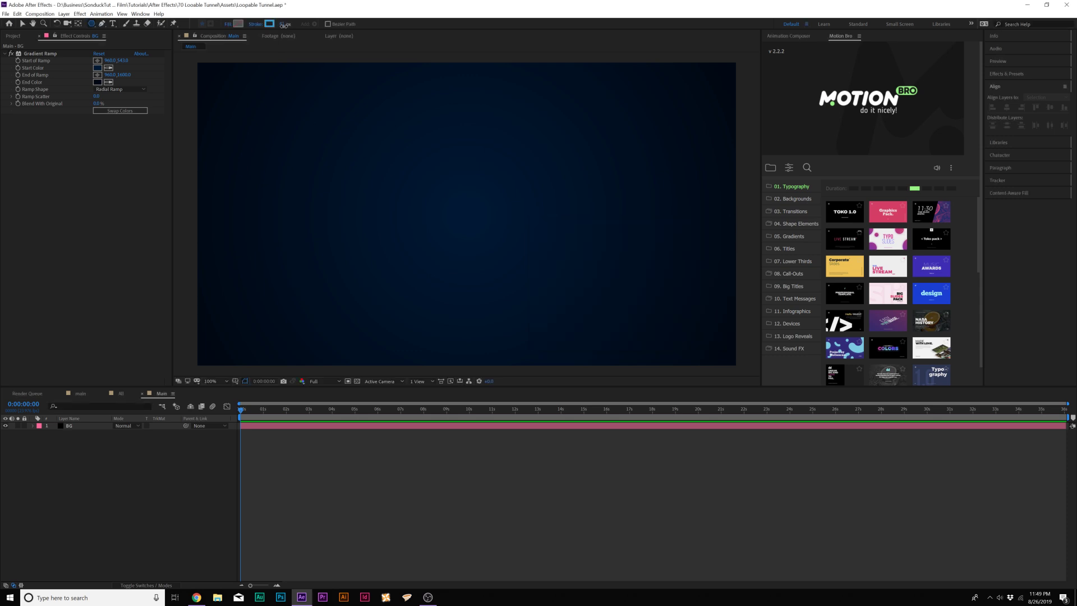
Step: Draw a sky-blue outlined pentagon and centre it horizontally and vertically
{"action": "left_click_drag", "start_coordinate": [413, 159], "coordinate": [488, 258]}
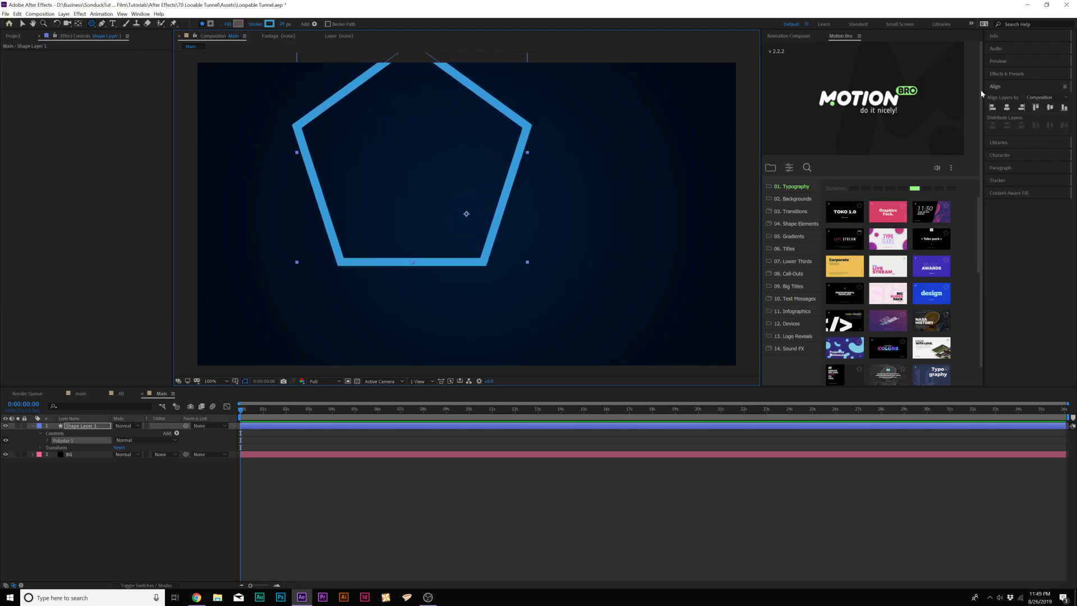
{"action": "left_click", "coordinate": [1008, 107]}
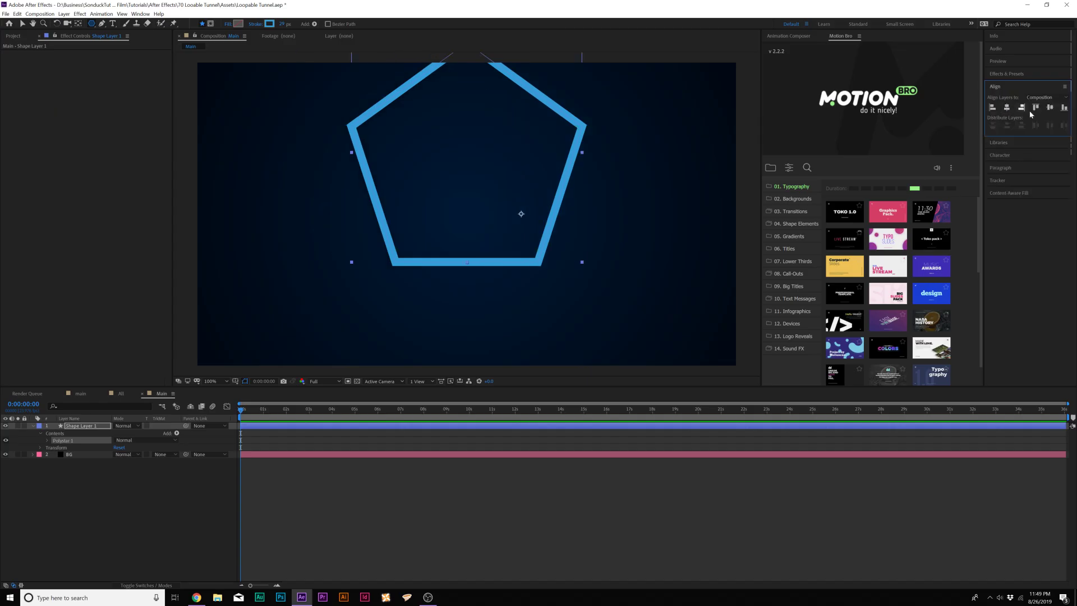
{"action": "left_click", "coordinate": [1049, 107]}
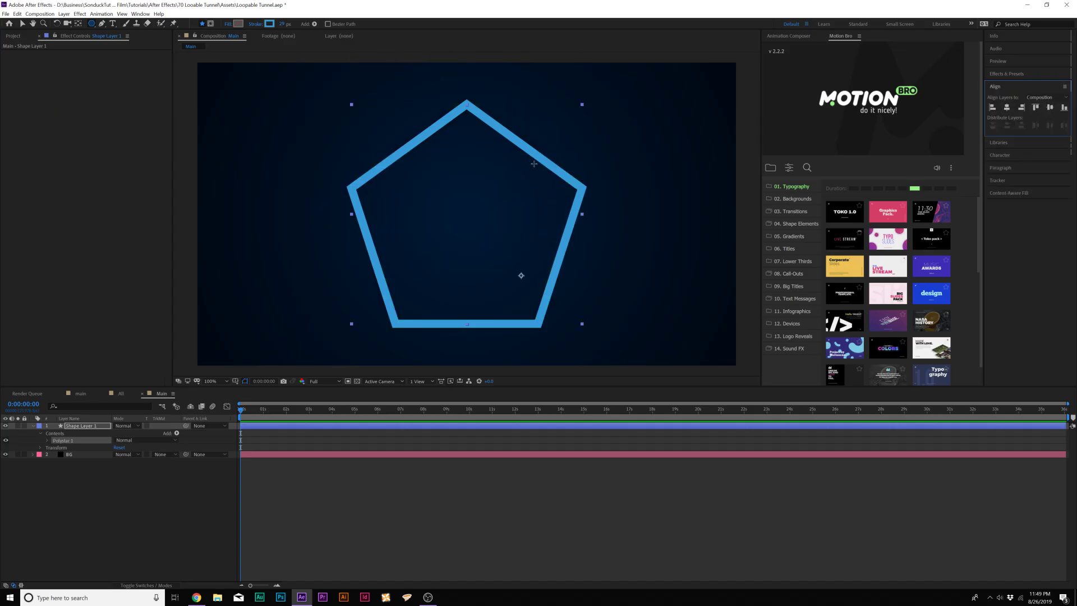
Step: Move the pentagon's anchor point to its centre with the Pan Behind tool
{"action": "left_click", "coordinate": [79, 27]}
{"action": "left_click_drag", "start_coordinate": [521, 276], "coordinate": [466, 218]}
{"action": "left_click", "coordinate": [22, 23]}
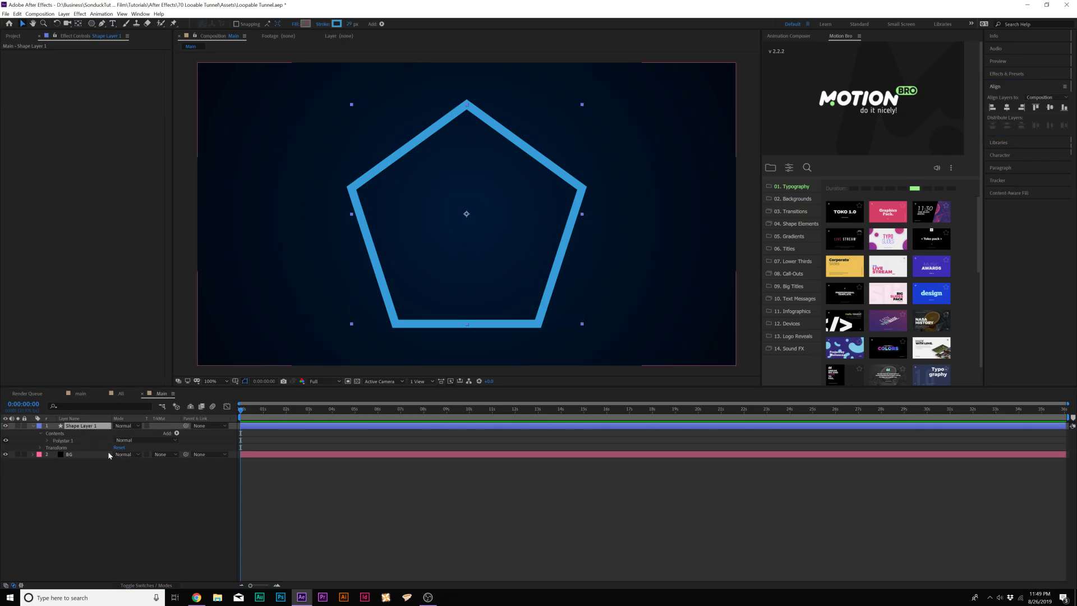
{"action": "left_click", "coordinate": [137, 427]}
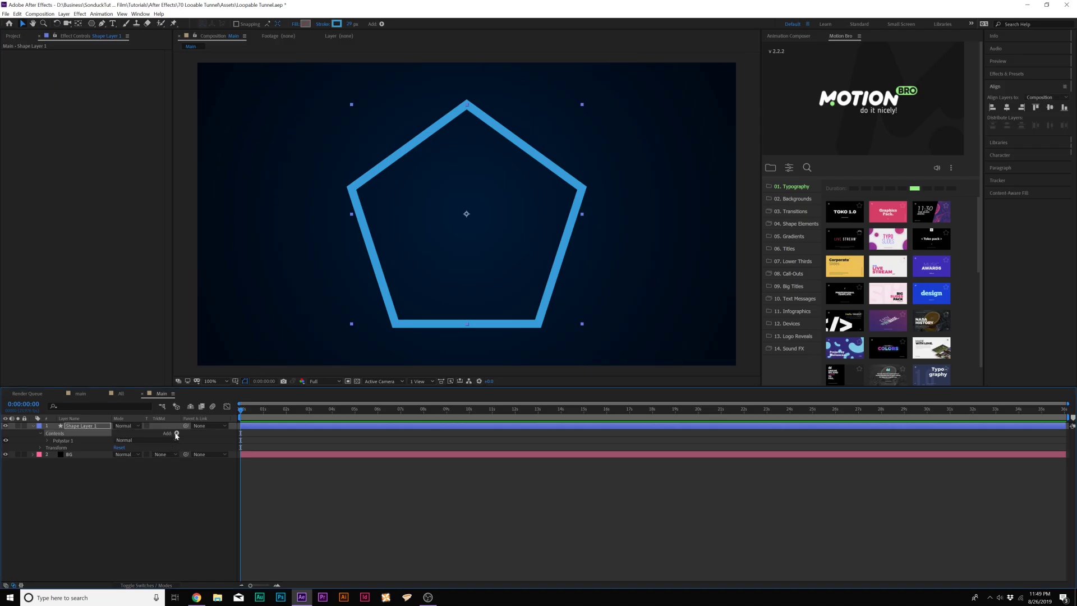
Step: Add a Repeater to Shape Layer 1 and reveal its transform settings
{"action": "left_click", "coordinate": [176, 436]}
{"action": "left_click", "coordinate": [61, 434]}
{"action": "left_click", "coordinate": [177, 433]}
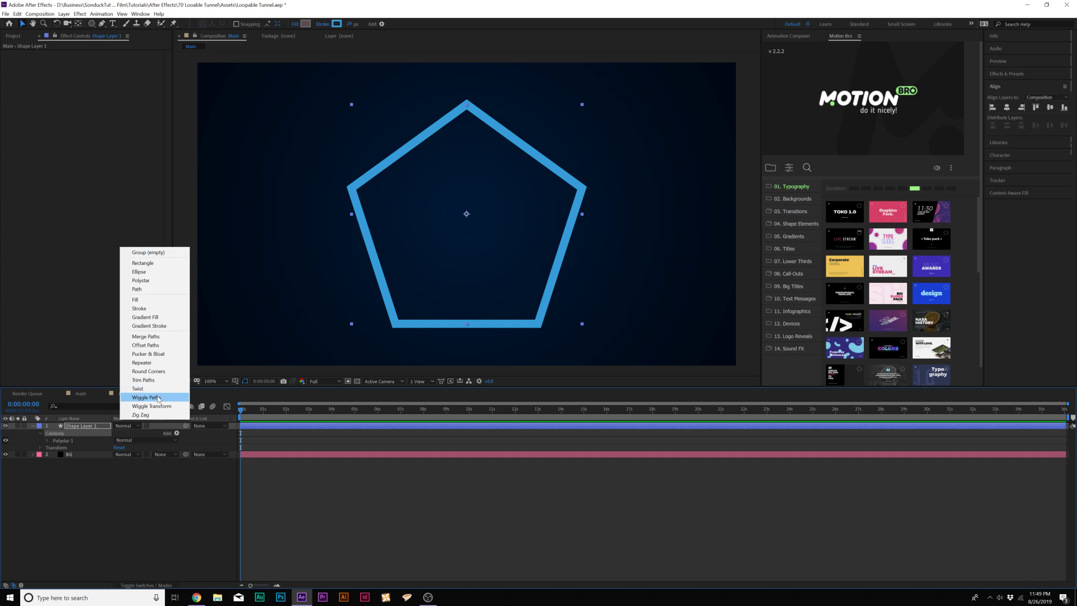
{"action": "left_click", "coordinate": [148, 363]}
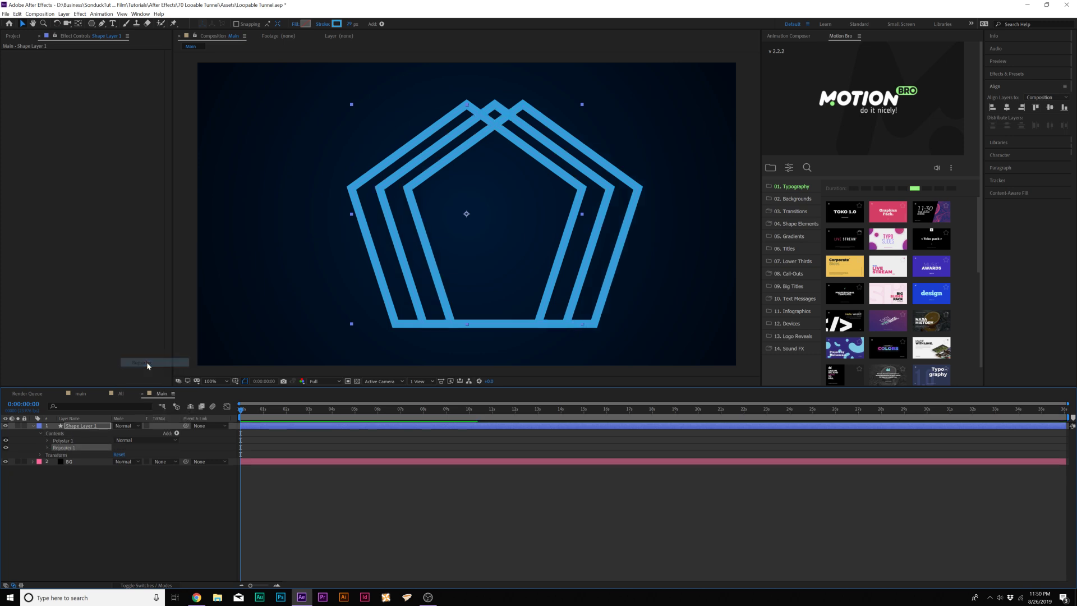
{"action": "left_click", "coordinate": [48, 448]}
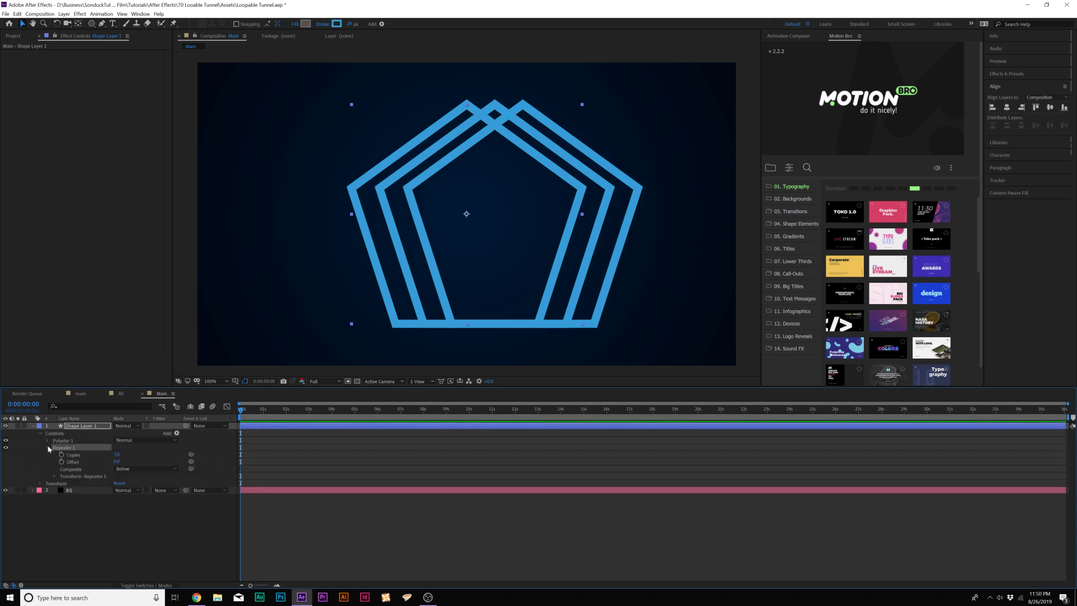
{"action": "left_click", "coordinate": [54, 476]}
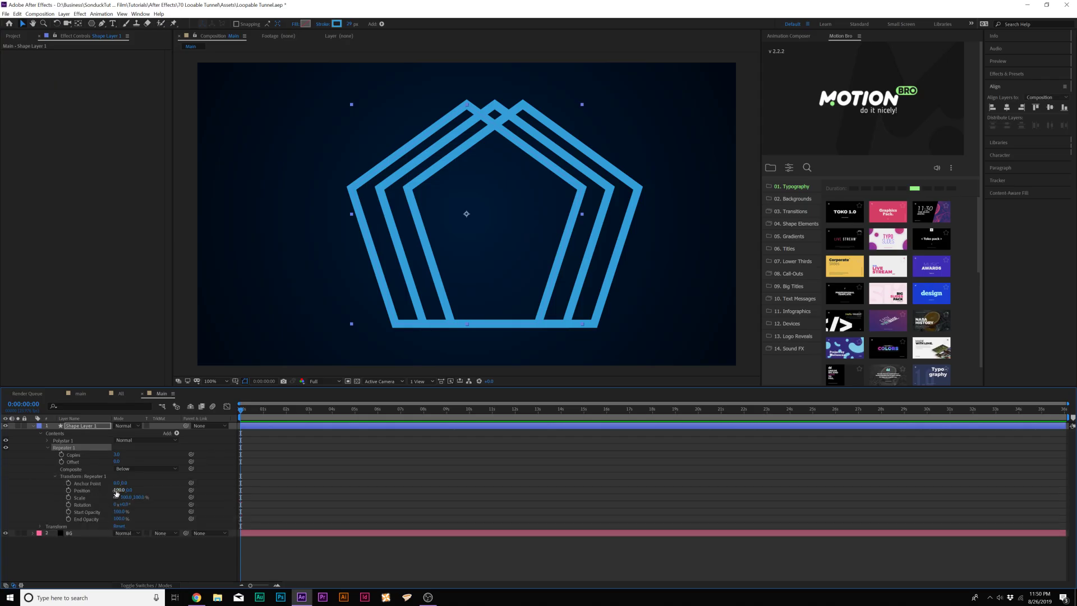
Step: Set Repeater position to 0,0, scale below 100%, and raise the number of copies
{"action": "left_click", "coordinate": [119, 491]}
{"action": "key", "text": "Return"}
{"action": "left_click_drag", "start_coordinate": [125, 497], "coordinate": [115, 497]}
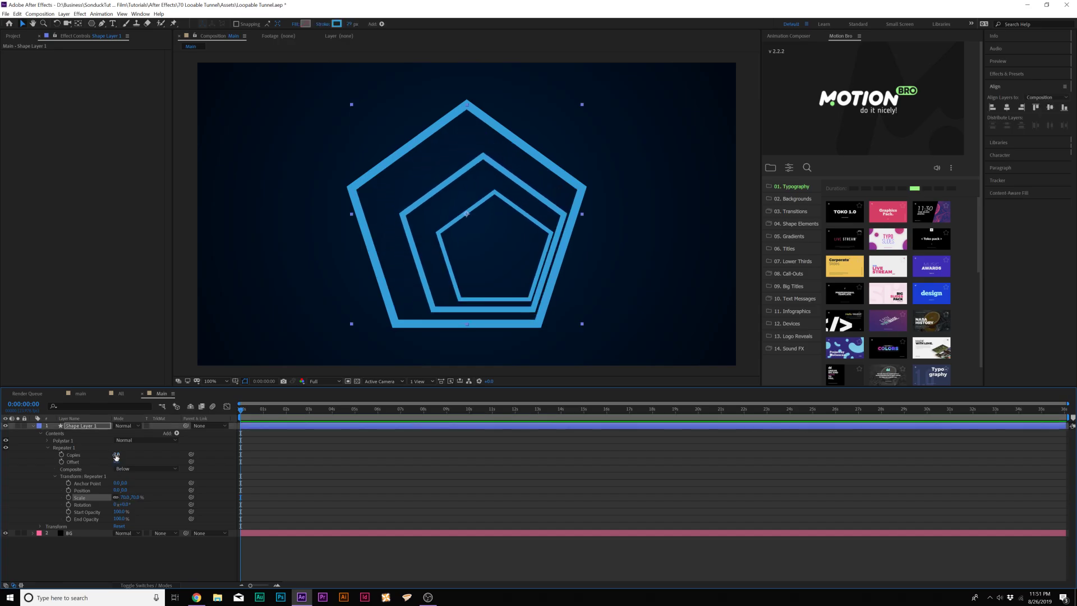
{"action": "left_click_drag", "start_coordinate": [116, 454], "coordinate": [127, 454]}
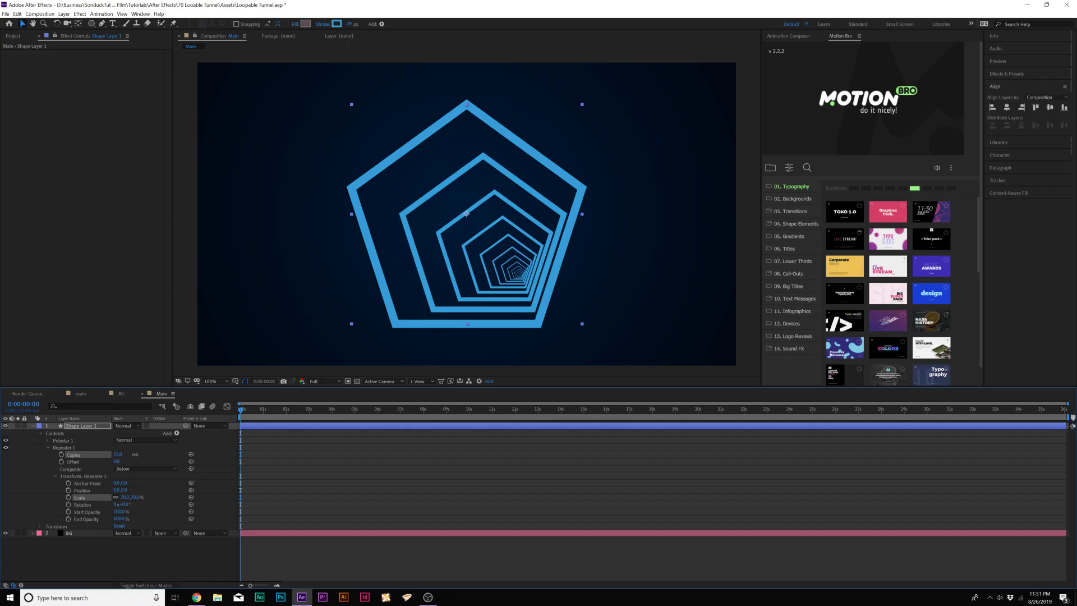
{"action": "mouse_move", "coordinate": [118, 454]}
{"action": "left_mouse_down"}
{"action": "mouse_move", "coordinate": [106, 454]}
{"action": "mouse_move", "coordinate": [130, 454]}
{"action": "left_mouse_up"}
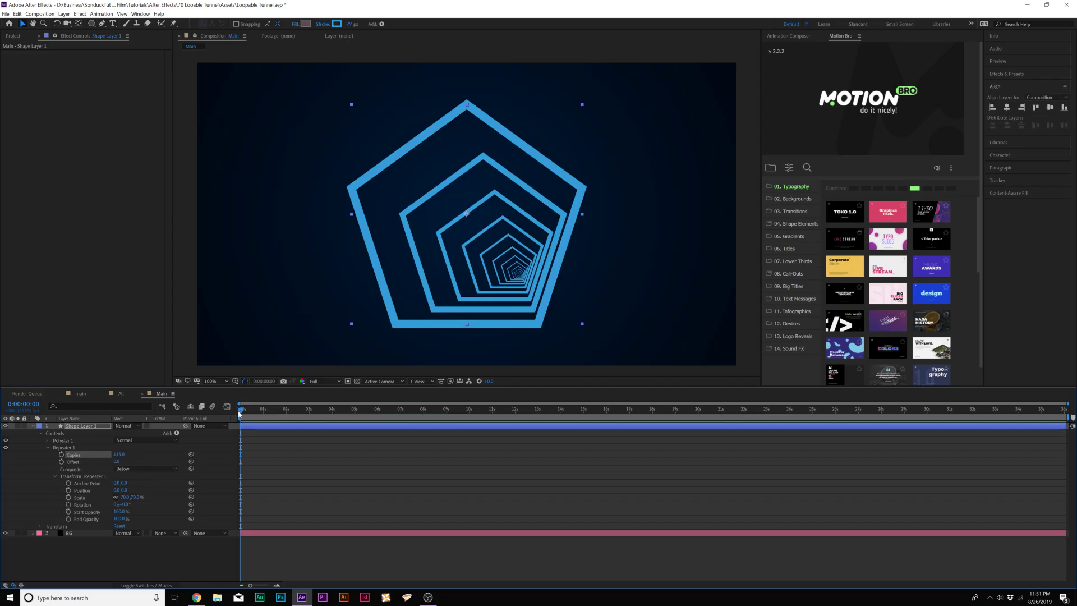
Step: Move the Repeater anchor to about -297, -128 and lower copy scale to about 49%
{"action": "left_click_drag", "start_coordinate": [119, 483], "coordinate": [62, 491]}
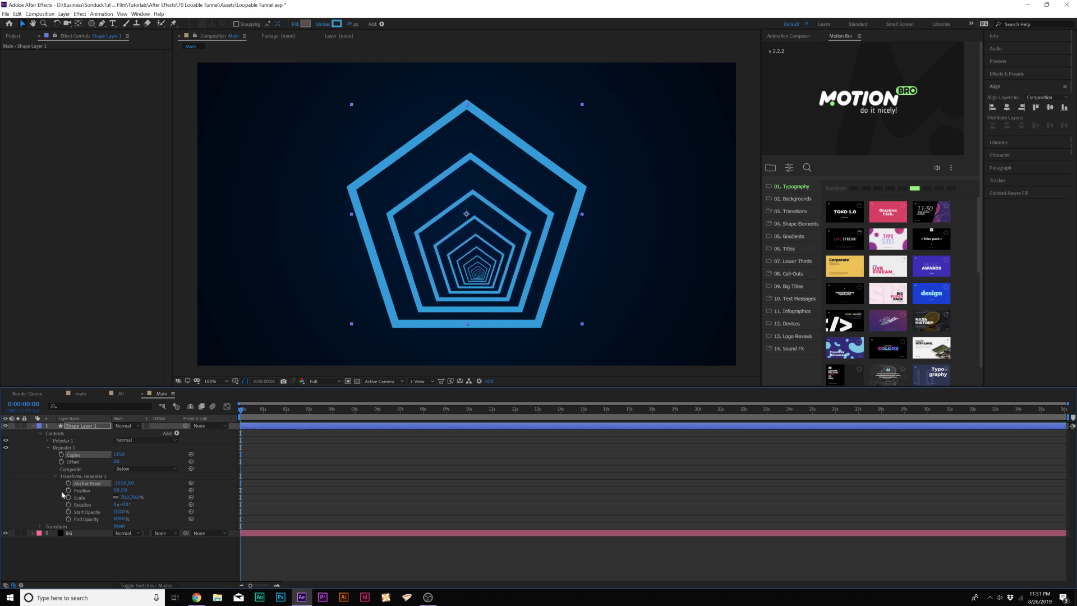
{"action": "left_click_drag", "start_coordinate": [133, 483], "coordinate": [41, 483]}
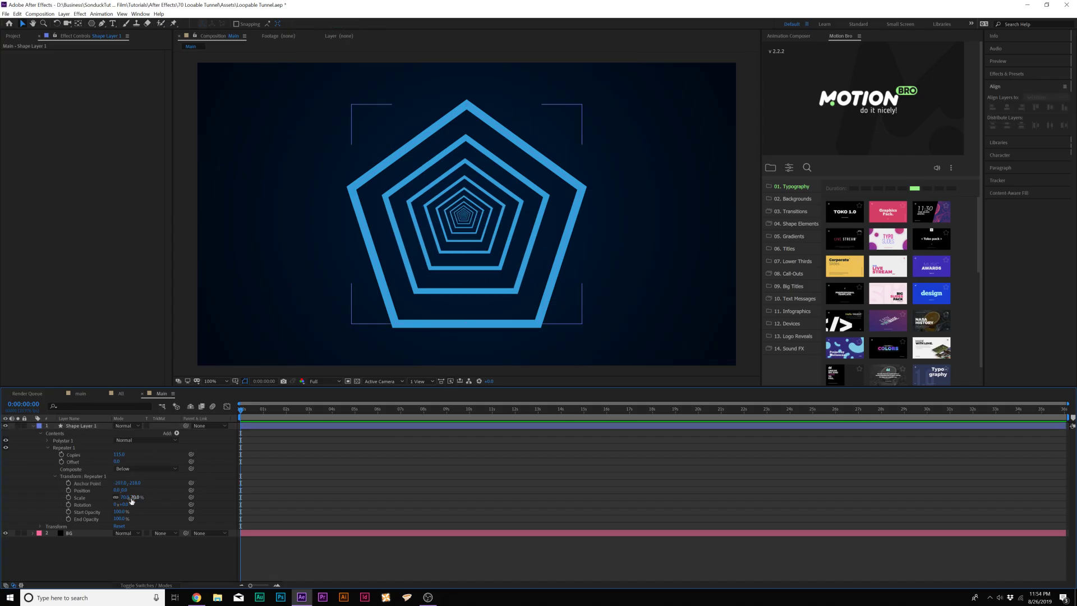
{"action": "left_click", "coordinate": [135, 497]}
{"action": "type", "text": "60"}
{"action": "key", "text": "Return"}
{"action": "left_click_drag", "start_coordinate": [129, 497], "coordinate": [123, 498]}
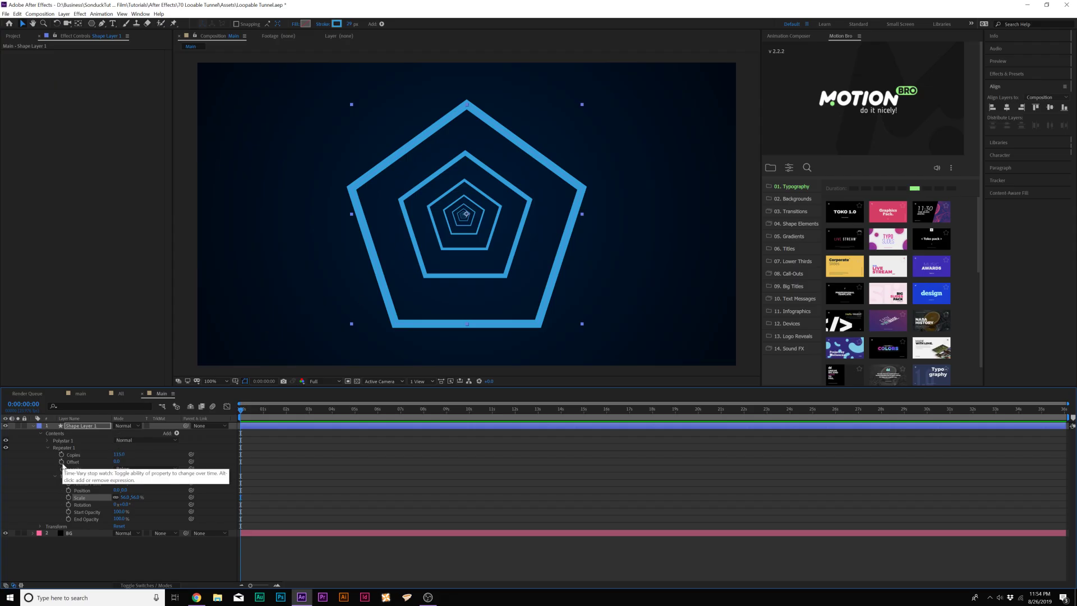
Step: Keyframe Repeater Offset from 0s to a negative value at 7s and preview
{"action": "left_click", "coordinate": [61, 462]}
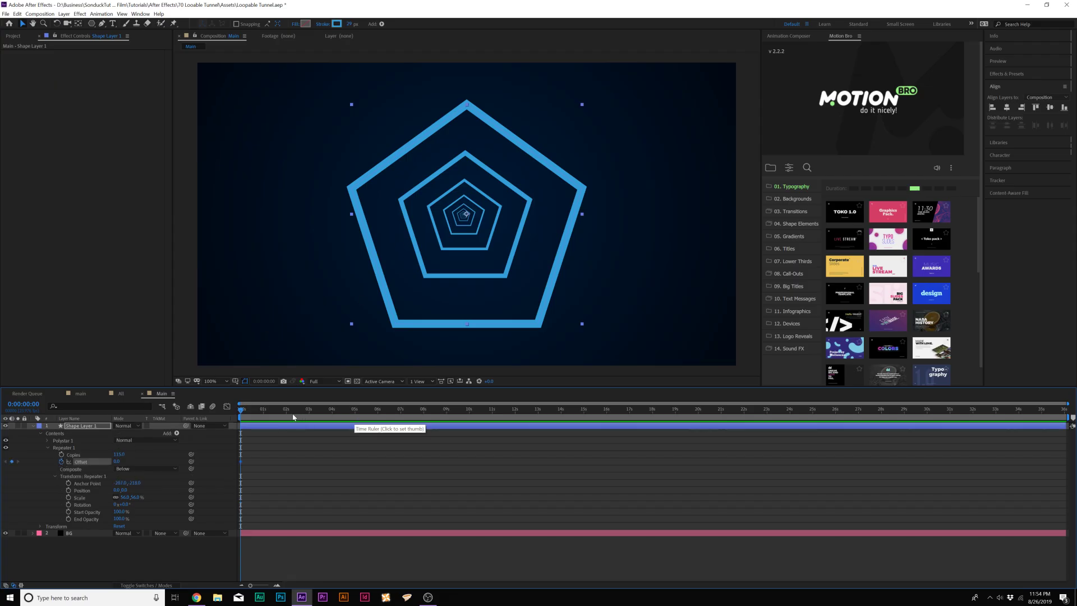
{"action": "left_click_drag", "start_coordinate": [303, 410], "coordinate": [403, 412]}
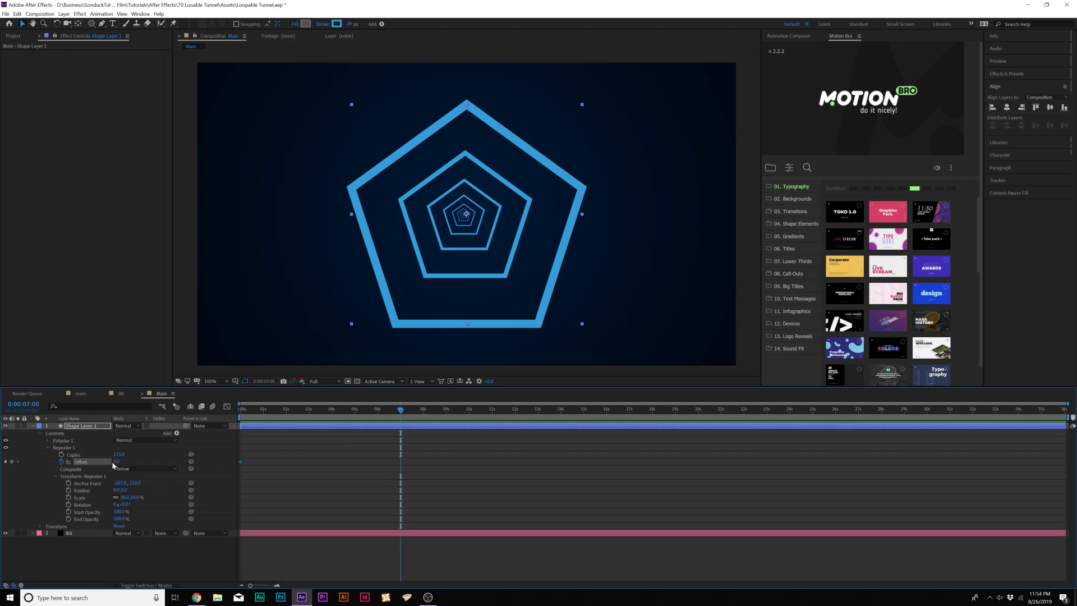
{"action": "left_click_drag", "start_coordinate": [117, 461], "coordinate": [115, 462]}
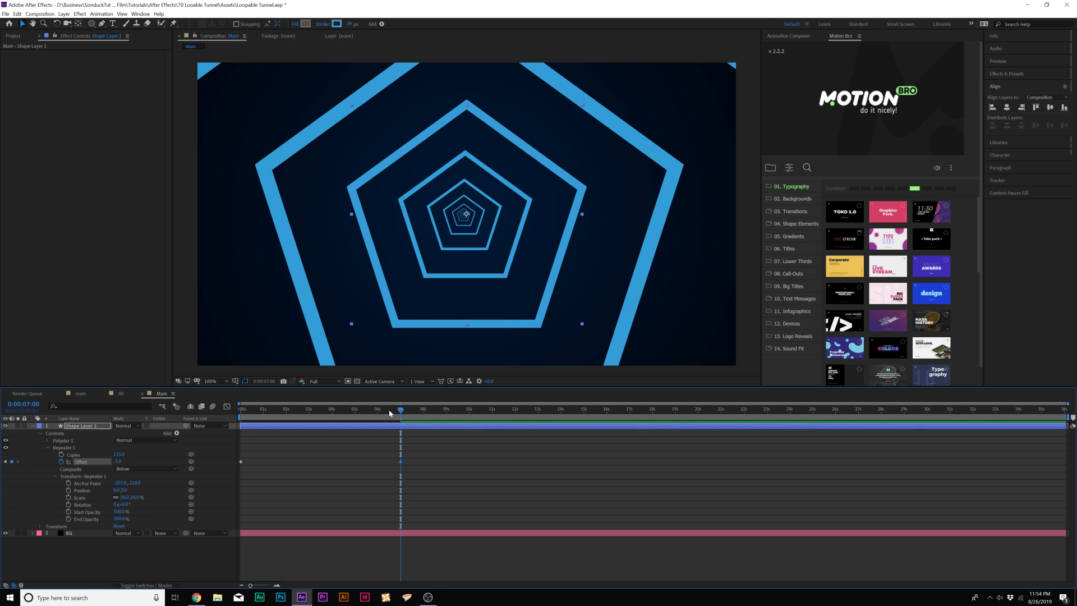
{"action": "key", "text": "Home"}
{"action": "key", "text": "space"}
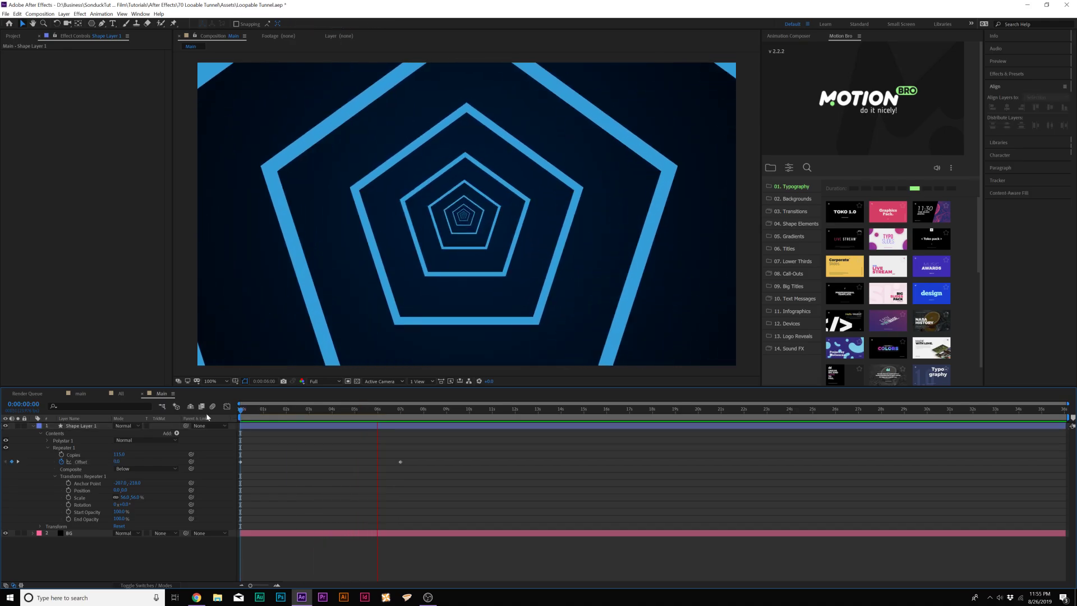
{"action": "key", "text": "space"}
Step: Rotate each repeated pentagon by 24° and preview the twisting tunnel
{"action": "mouse_move", "coordinate": [123, 504]}
{"action": "left_mouse_down"}
{"action": "mouse_move", "coordinate": [157, 505]}
{"action": "mouse_move", "coordinate": [164, 482]}
{"action": "left_mouse_up"}
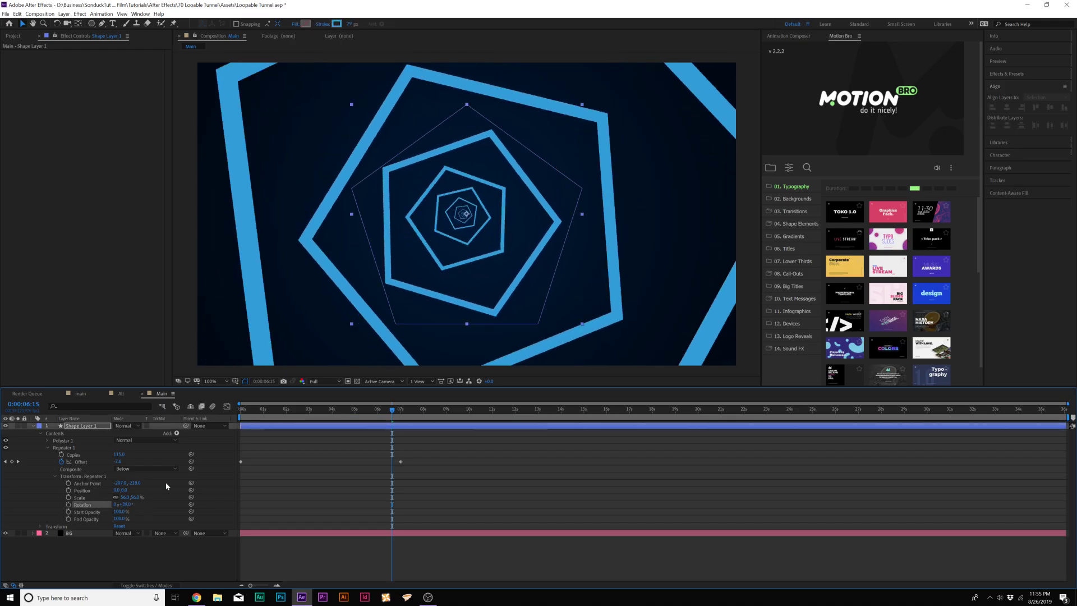
{"action": "key", "text": "Home"}
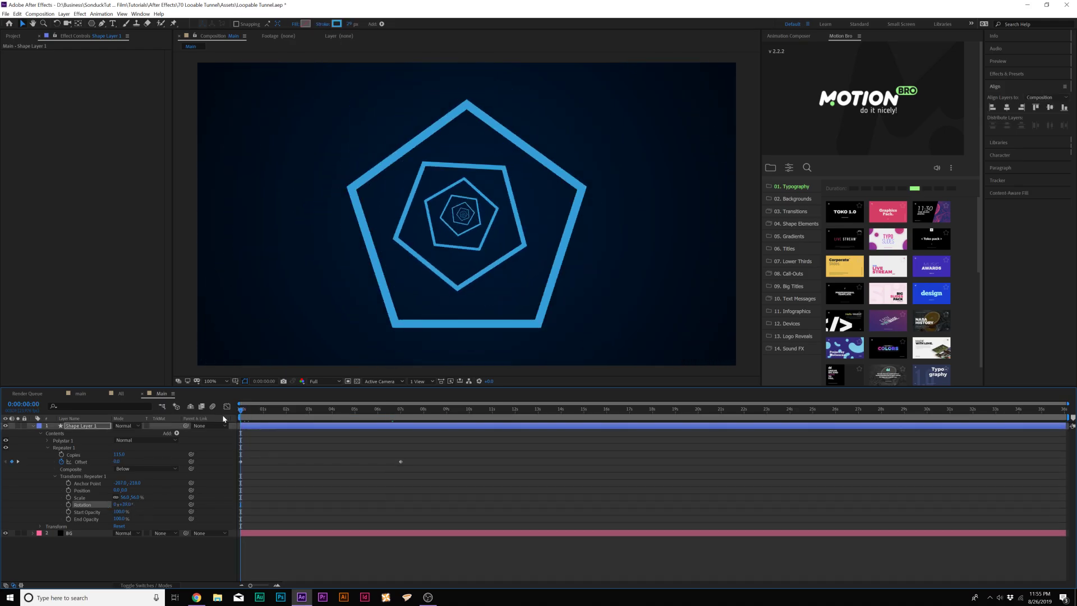
{"action": "key", "text": "space"}
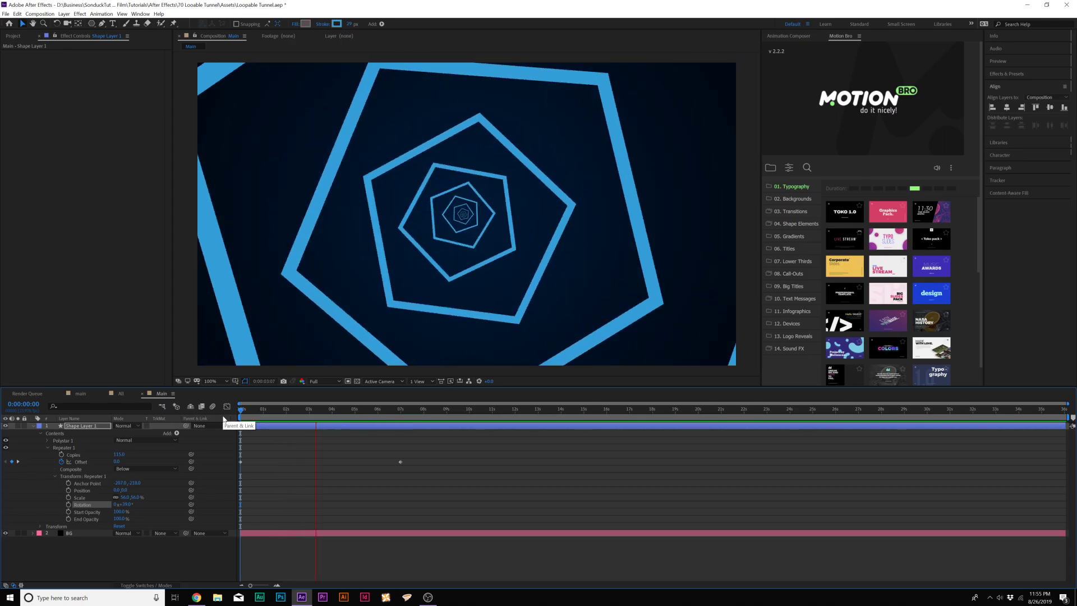
{"action": "key", "text": "space"}
Step: Add Trim Paths and keyframe Start at 100% on the first frame
{"action": "left_click", "coordinate": [177, 433]}
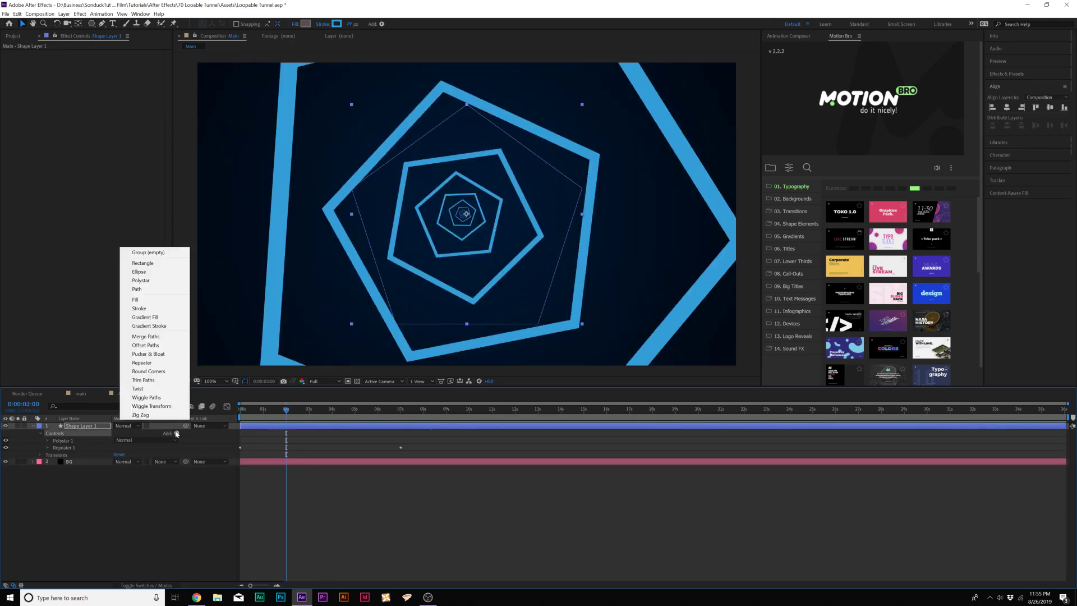
{"action": "left_click", "coordinate": [155, 382]}
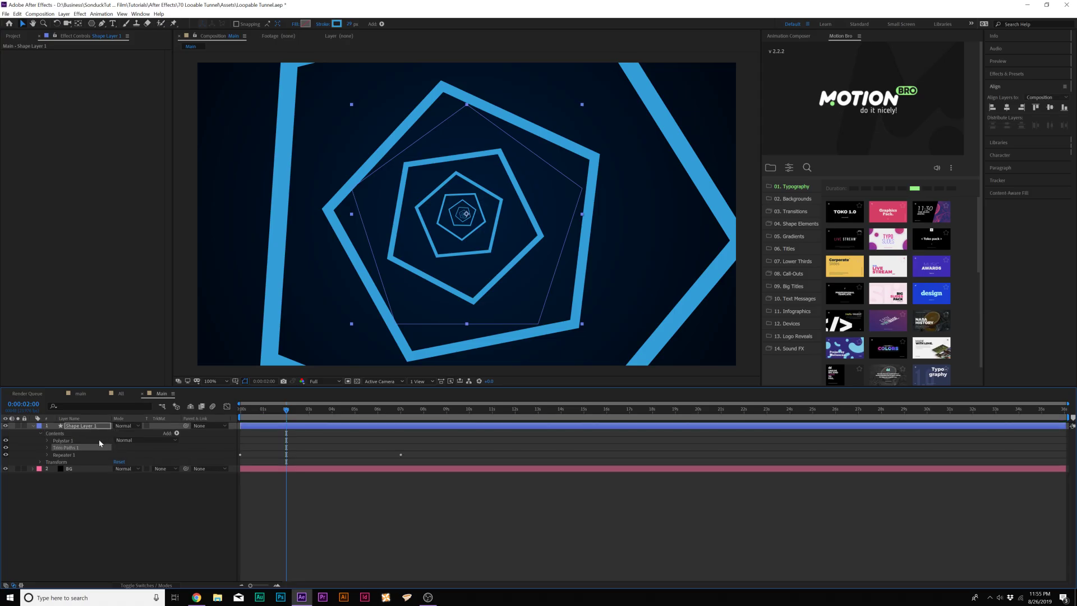
{"action": "left_click", "coordinate": [47, 447]}
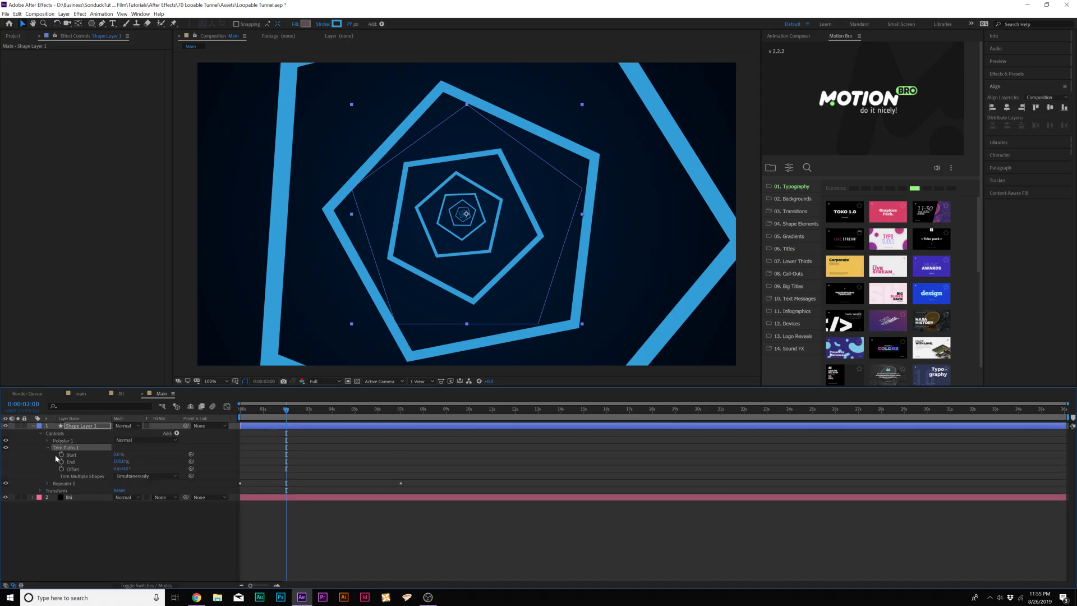
{"action": "key", "text": "Home"}
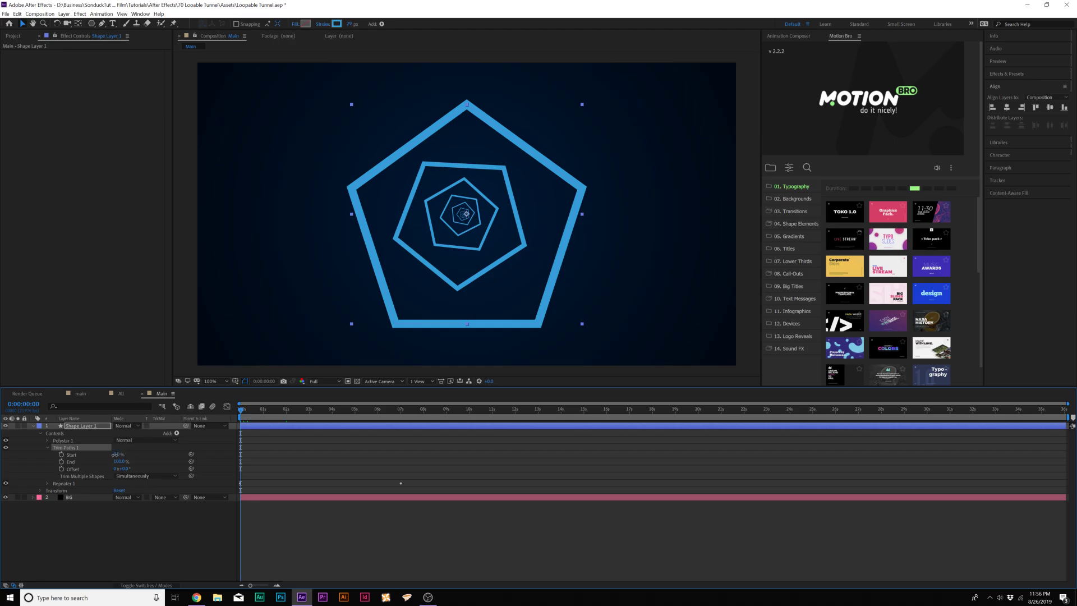
{"action": "left_click_drag", "start_coordinate": [119, 455], "coordinate": [169, 457]}
{"action": "left_click", "coordinate": [61, 455]}
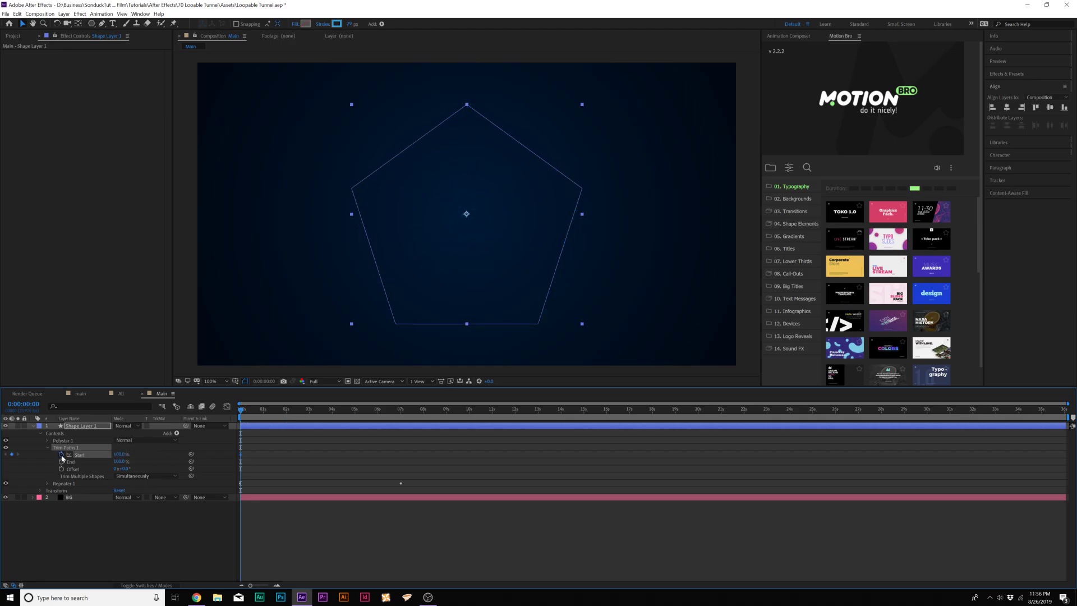
Step: Keyframe Trim Paths Start at 0% at one second and preview the draw-on
{"action": "left_click", "coordinate": [263, 414]}
{"action": "key", "text": "Page_Down"}
{"action": "left_click_drag", "start_coordinate": [119, 455], "coordinate": [41, 457]}
{"action": "left_click", "coordinate": [155, 555]}
{"action": "key", "text": "Home"}
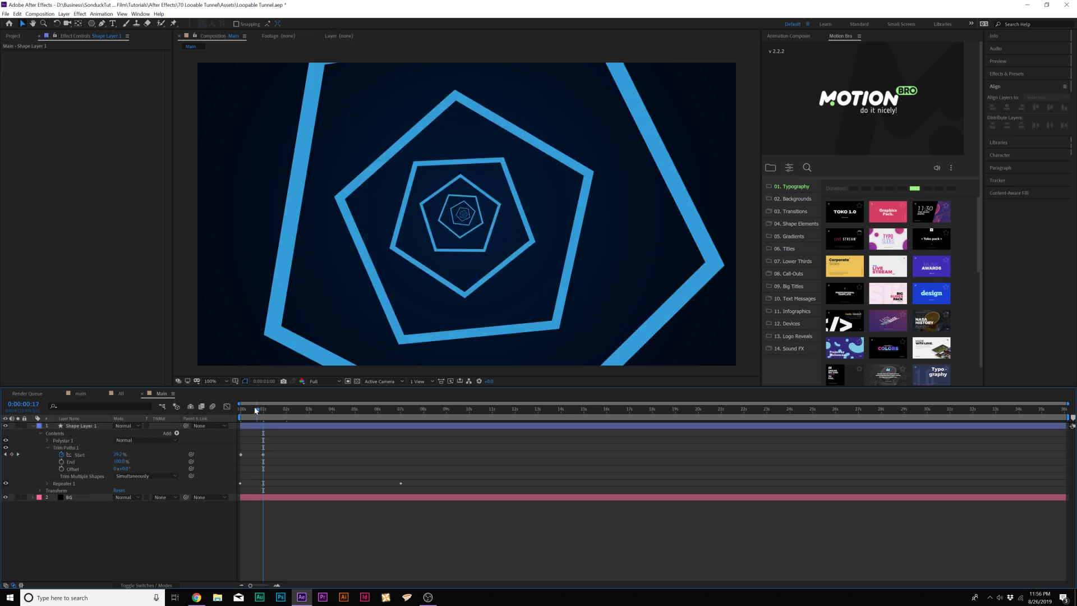
{"action": "key", "text": "space"}
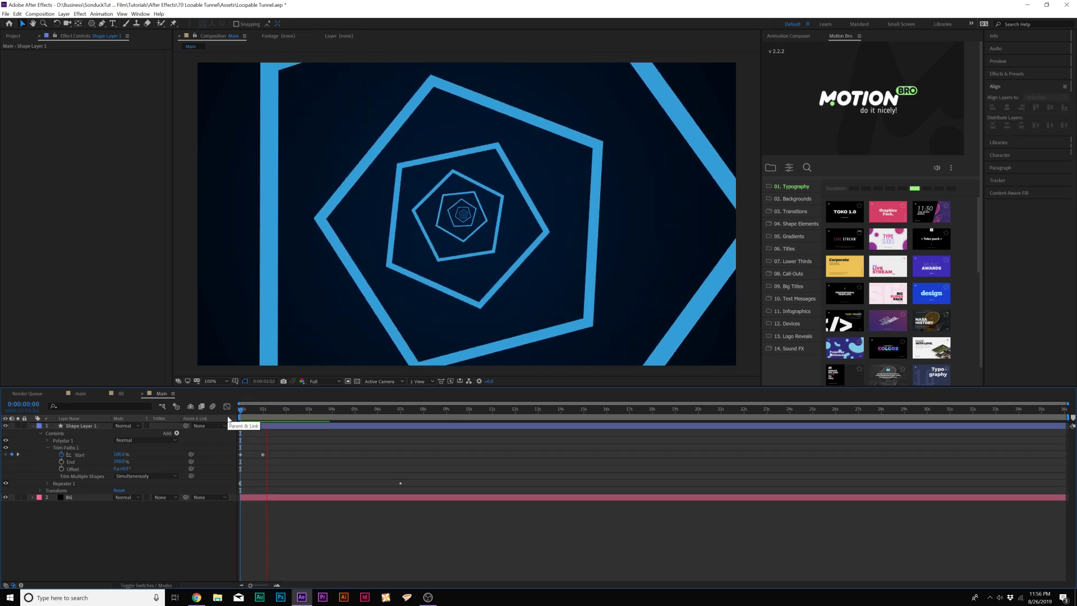
{"action": "key", "text": "space"}
Step: Select the Start keyframes, move to about three seconds, and collapse Trim Paths
{"action": "left_click_drag", "start_coordinate": [310, 445], "coordinate": [234, 471]}
{"action": "left_click", "coordinate": [255, 459]}
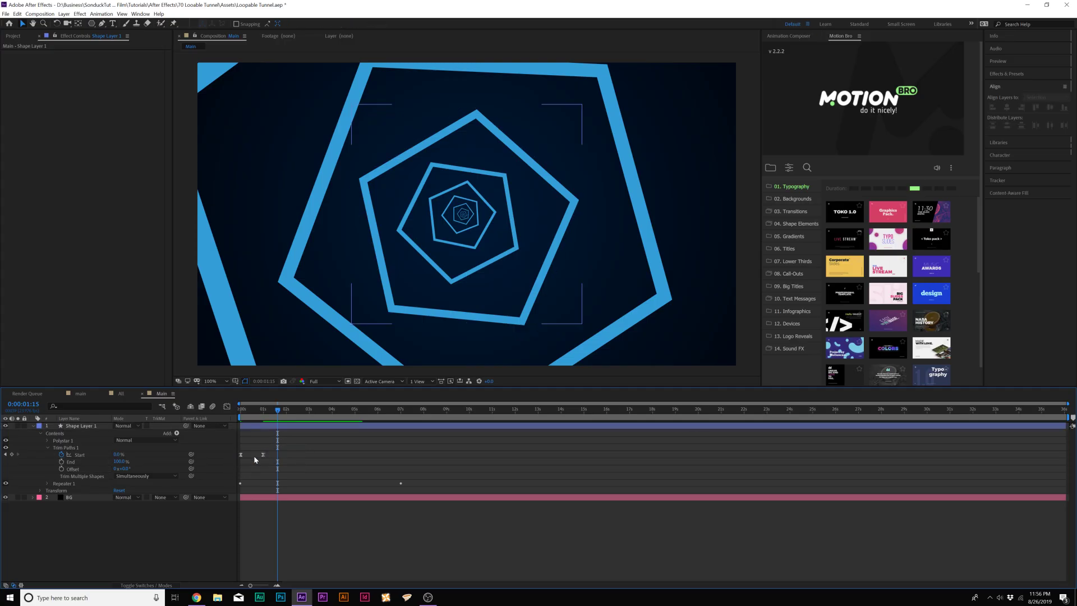
{"action": "left_click", "coordinate": [264, 426]}
{"action": "left_click", "coordinate": [309, 409]}
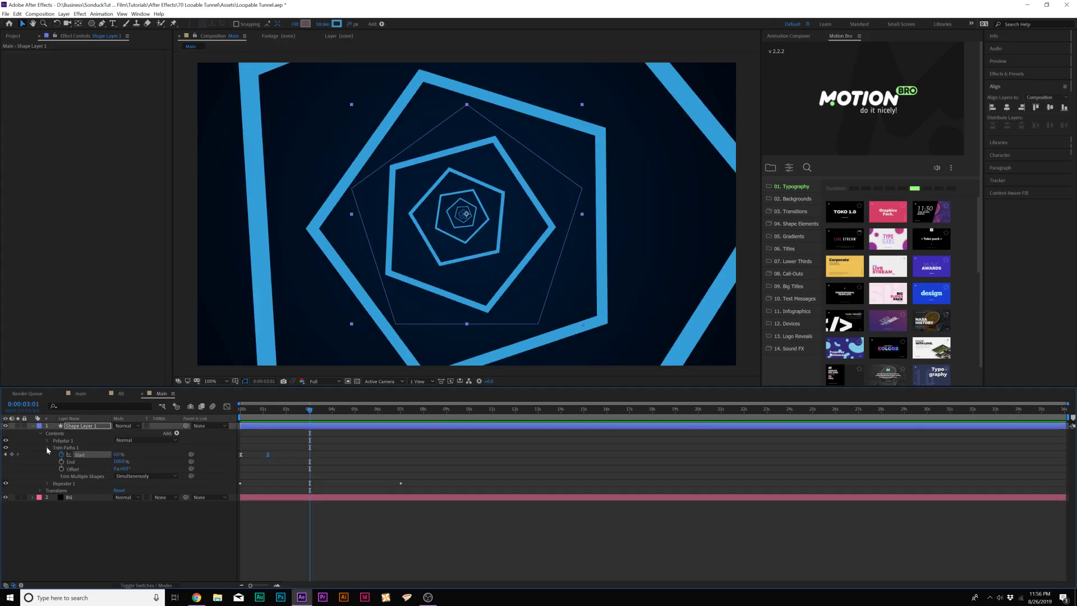
{"action": "left_click", "coordinate": [47, 447]}
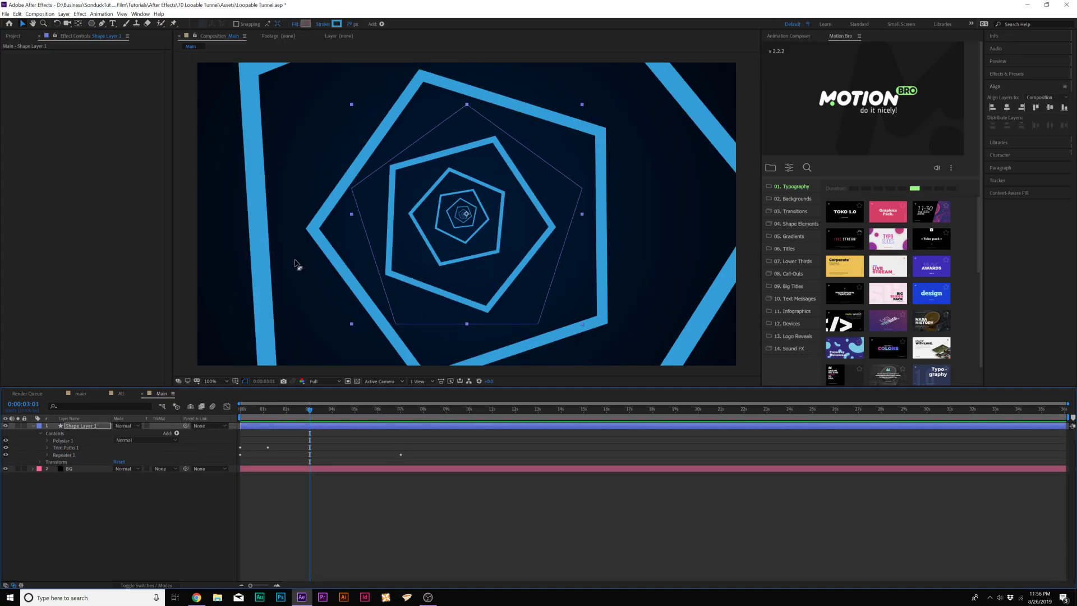
{"action": "left_click", "coordinate": [101, 24]}
Step: Draw a vertical line from the centre, hiding the pentagon tunnel meanwhile
{"action": "left_click", "coordinate": [463, 286]}
{"action": "left_click", "coordinate": [6, 447]}
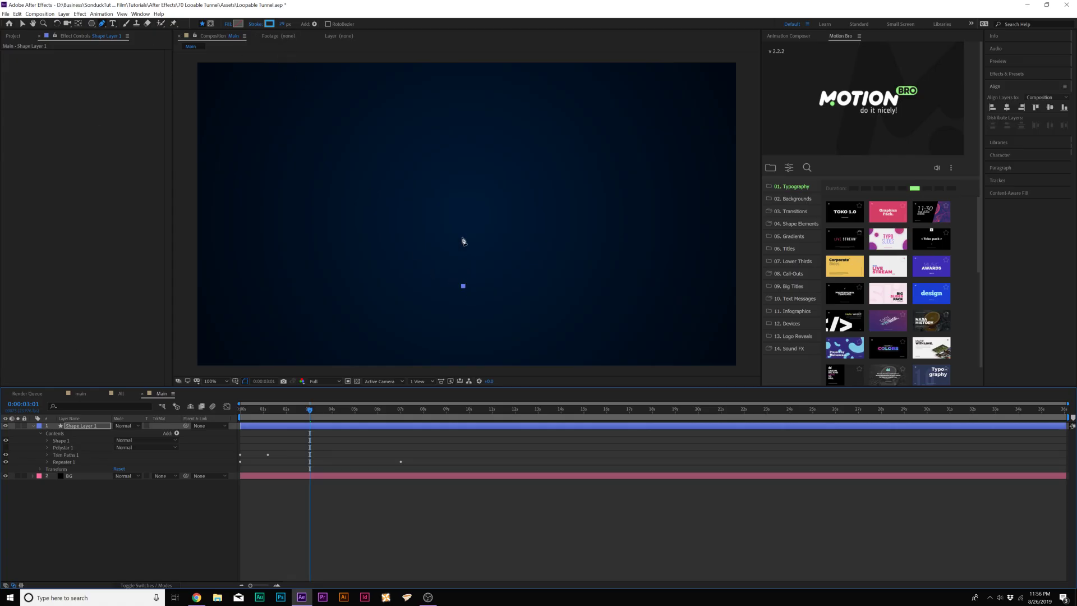
{"action": "left_click", "coordinate": [463, 175]}
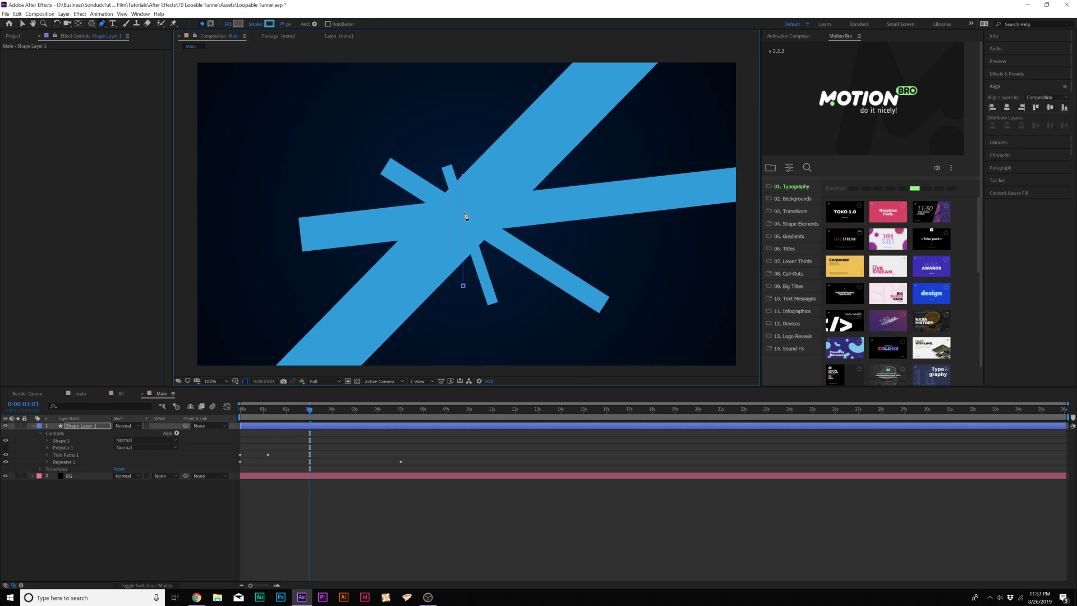
Step: Reposition the line shape and move its anchor point up by 75
{"action": "left_click", "coordinate": [46, 441]}
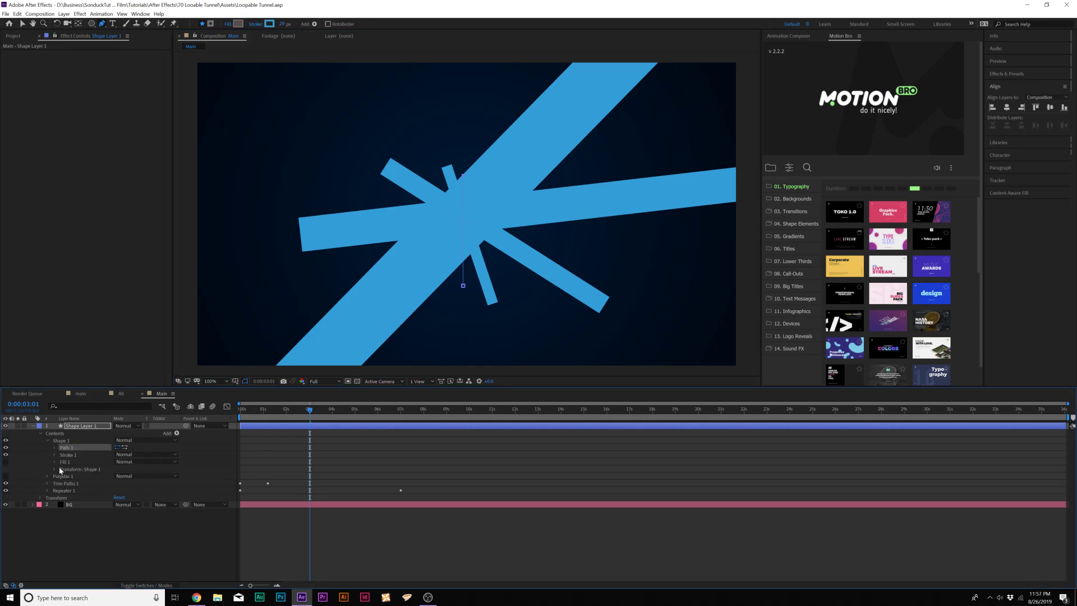
{"action": "left_click", "coordinate": [55, 469]}
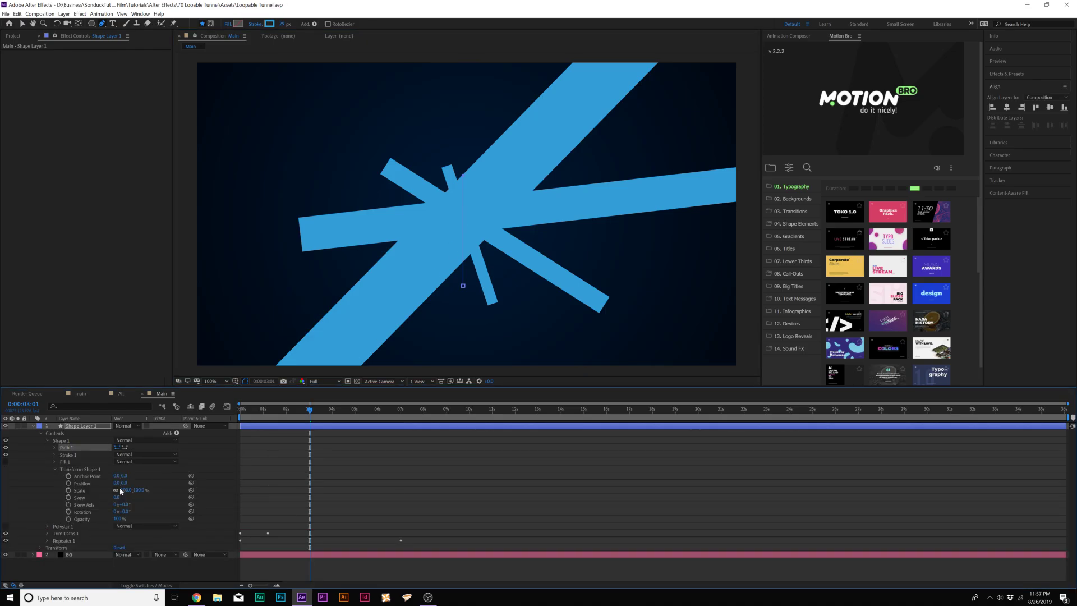
{"action": "mouse_move", "coordinate": [118, 483]}
{"action": "left_mouse_down"}
{"action": "mouse_move", "coordinate": [70, 483]}
{"action": "mouse_move", "coordinate": [135, 483]}
{"action": "left_mouse_up"}
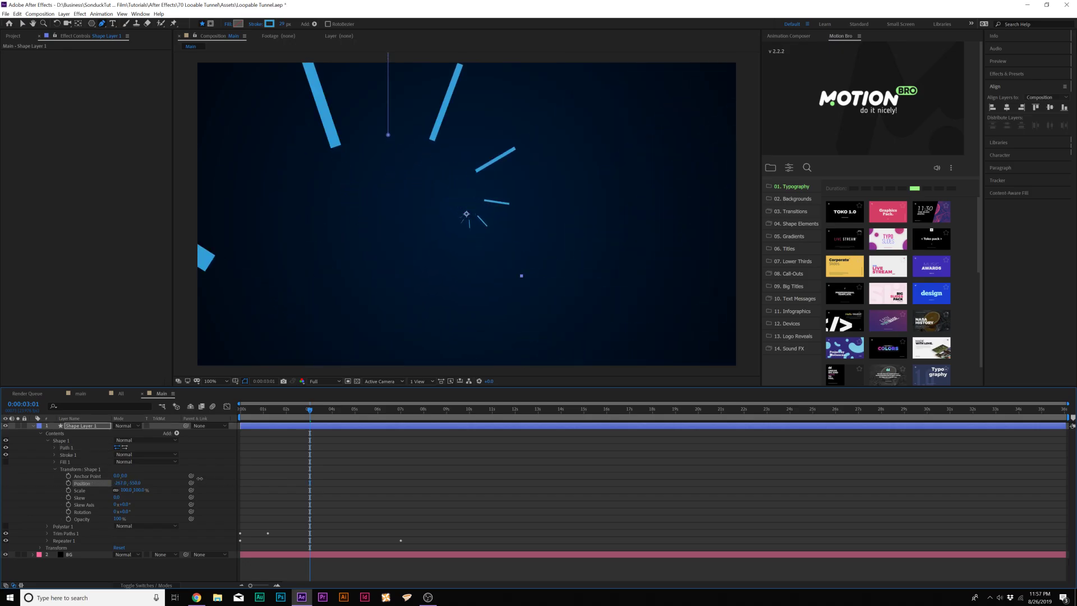
{"action": "mouse_move", "coordinate": [200, 479]}
{"action": "left_mouse_down"}
{"action": "mouse_move", "coordinate": [226, 477]}
{"action": "mouse_move", "coordinate": [216, 479]}
{"action": "left_mouse_up"}
{"action": "mouse_move", "coordinate": [124, 476]}
{"action": "left_mouse_down"}
{"action": "mouse_move", "coordinate": [75, 476]}
{"action": "mouse_move", "coordinate": [130, 477]}
{"action": "left_mouse_up"}
Step: Set the line stroke to 14 px red and show the pentagon tunnel again
{"action": "left_click_drag", "start_coordinate": [286, 24], "coordinate": [268, 28]}
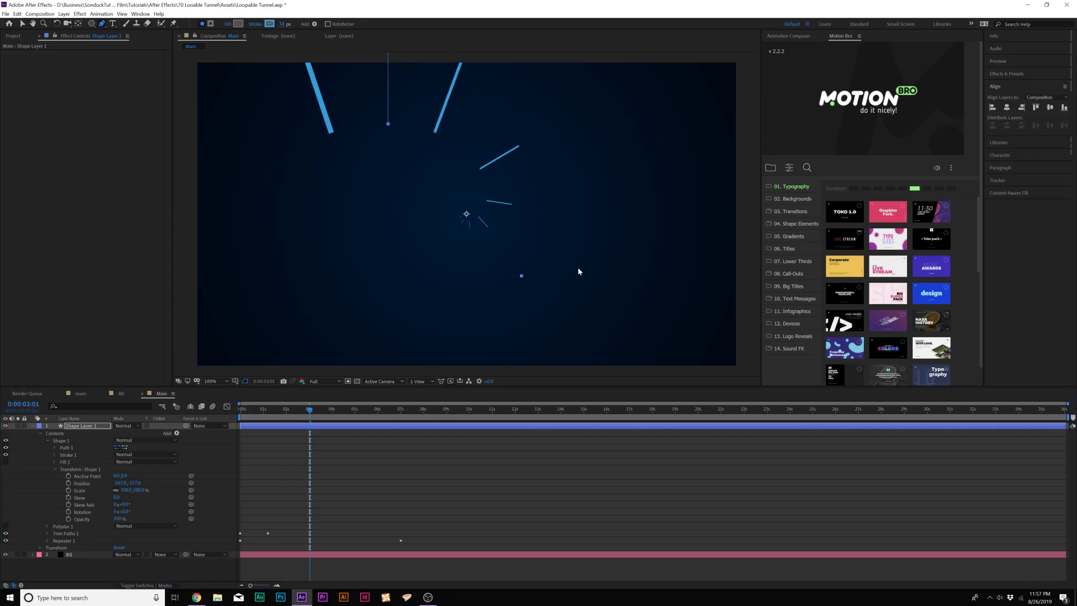
{"action": "left_click", "coordinate": [269, 25]}
{"action": "left_click_drag", "start_coordinate": [655, 253], "coordinate": [660, 236]}
{"action": "left_click", "coordinate": [723, 236]}
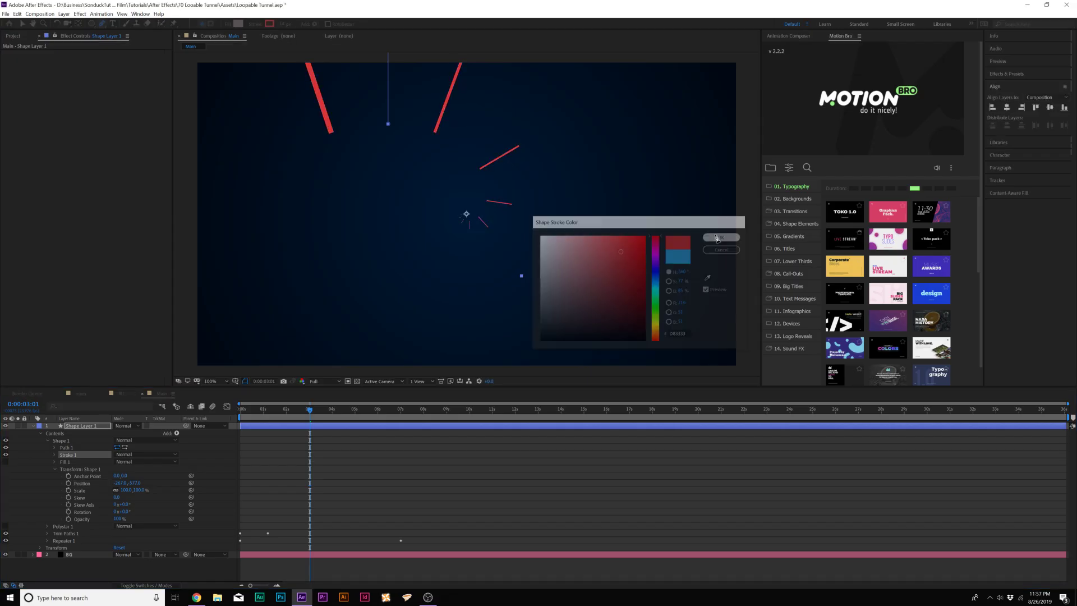
{"action": "left_click", "coordinate": [7, 527]}
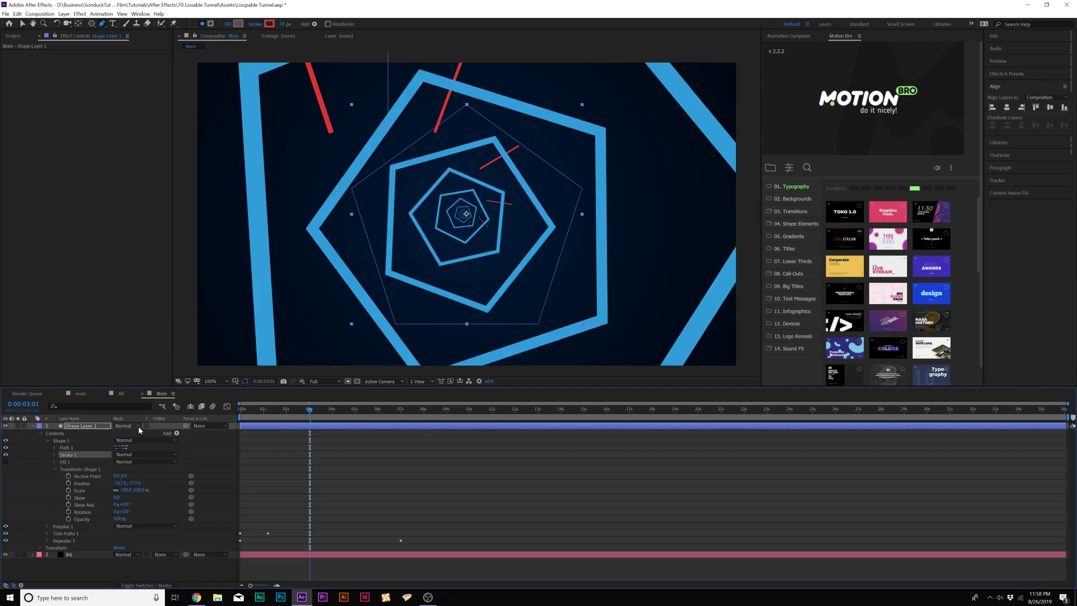
Step: Set Shape 1's anchor to 117, -50 and keyframe rotation 0° to 160°, then preview
{"action": "left_click_drag", "start_coordinate": [127, 476], "coordinate": [24, 468]}
{"action": "left_click_drag", "start_coordinate": [116, 475], "coordinate": [135, 476]}
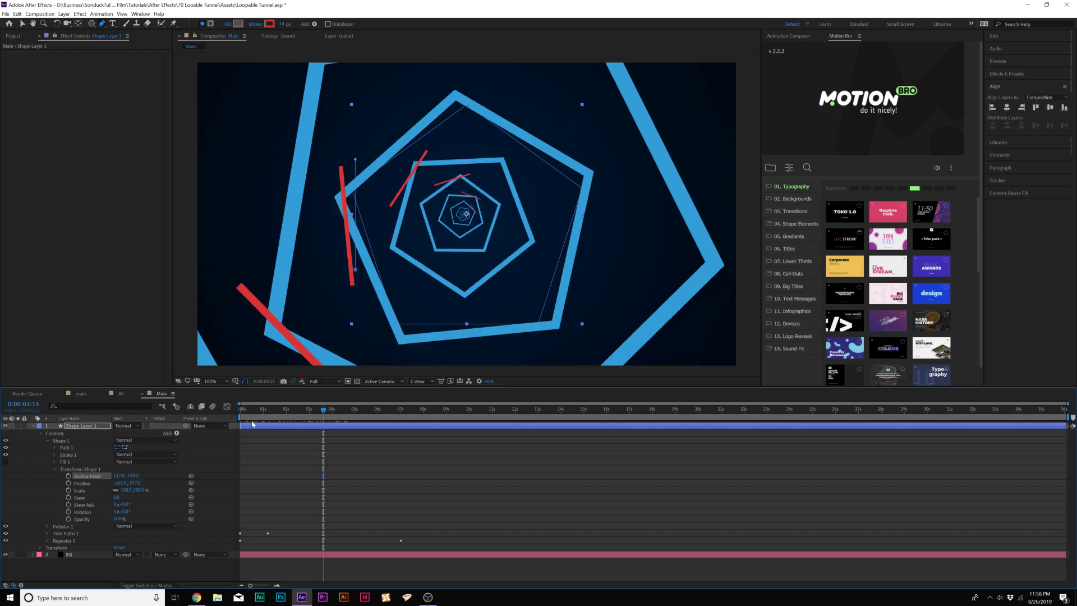
{"action": "key", "text": "Home"}
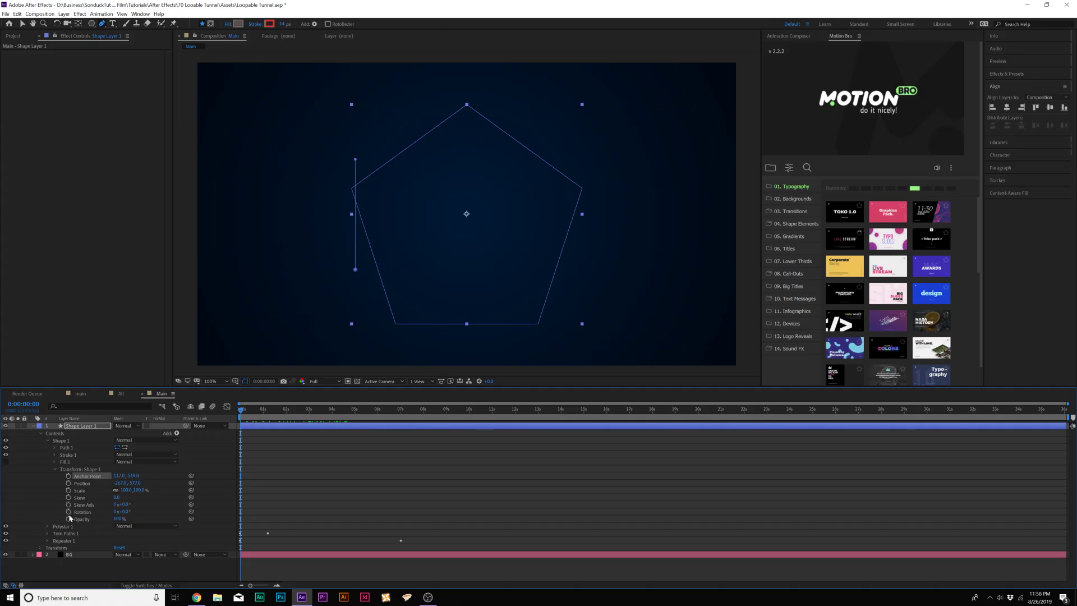
{"action": "left_click", "coordinate": [69, 512]}
{"action": "left_click_drag", "start_coordinate": [375, 421], "coordinate": [401, 416]}
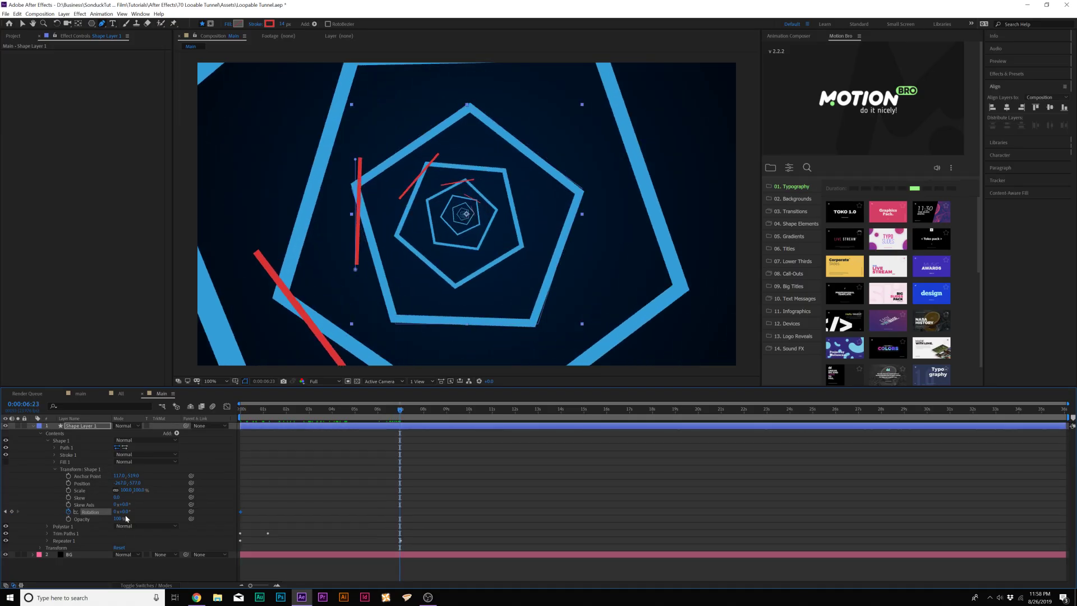
{"action": "left_click_drag", "start_coordinate": [123, 511], "coordinate": [232, 501]}
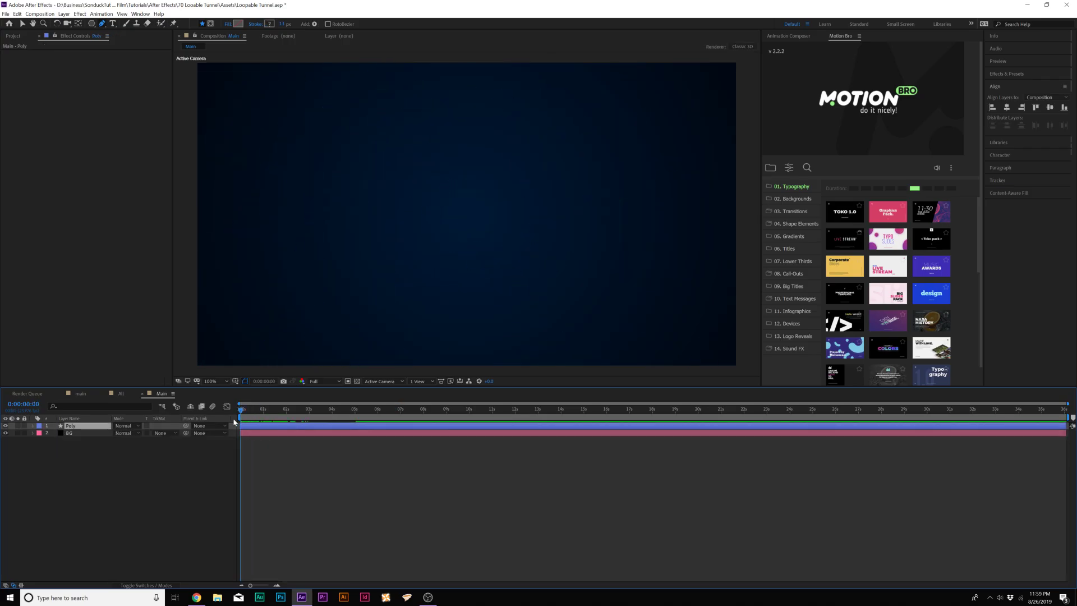
{"action": "key", "text": "space"}
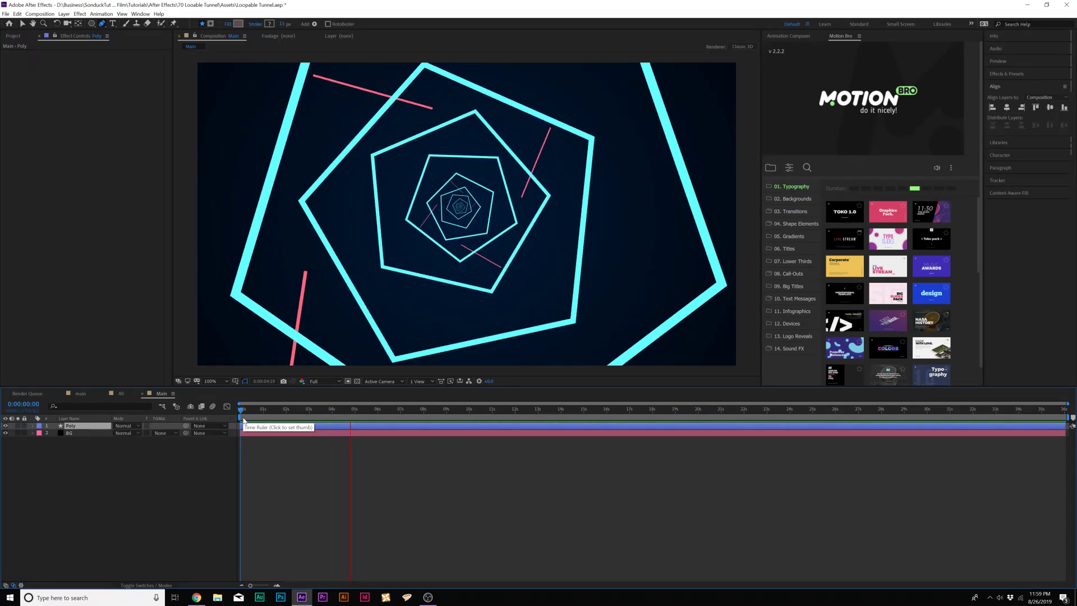
{"action": "key", "text": "space"}
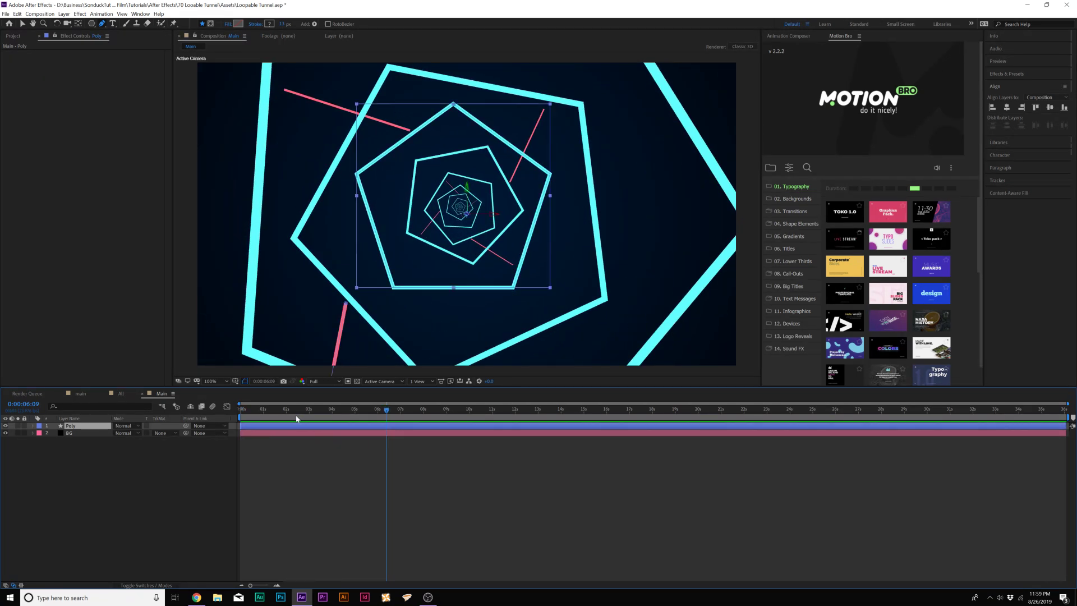
{"action": "key", "text": "Home"}
{"action": "key", "text": "space"}
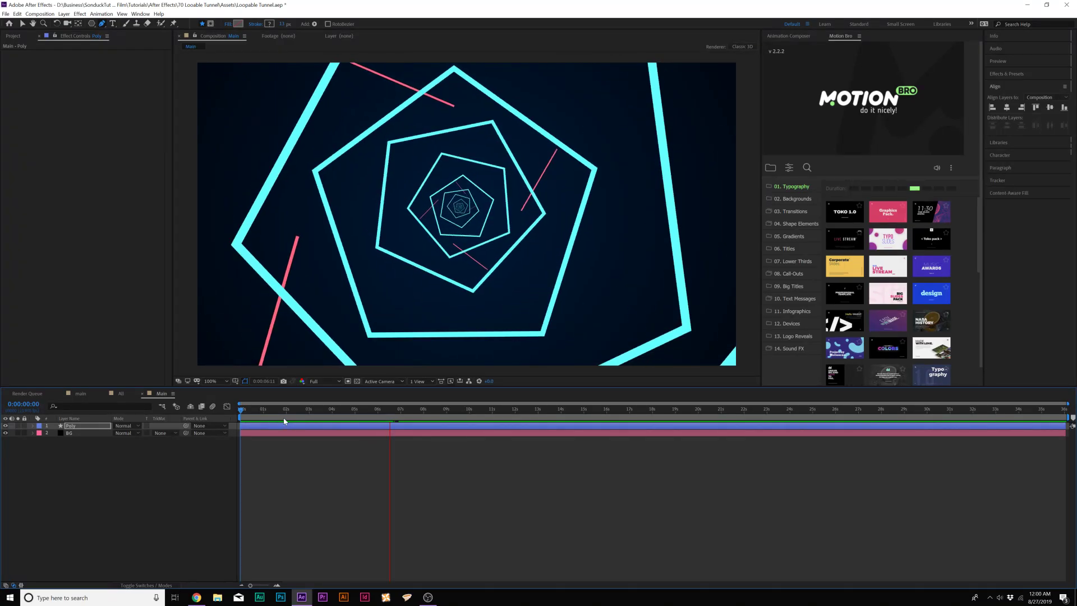
{"action": "key", "text": "space"}
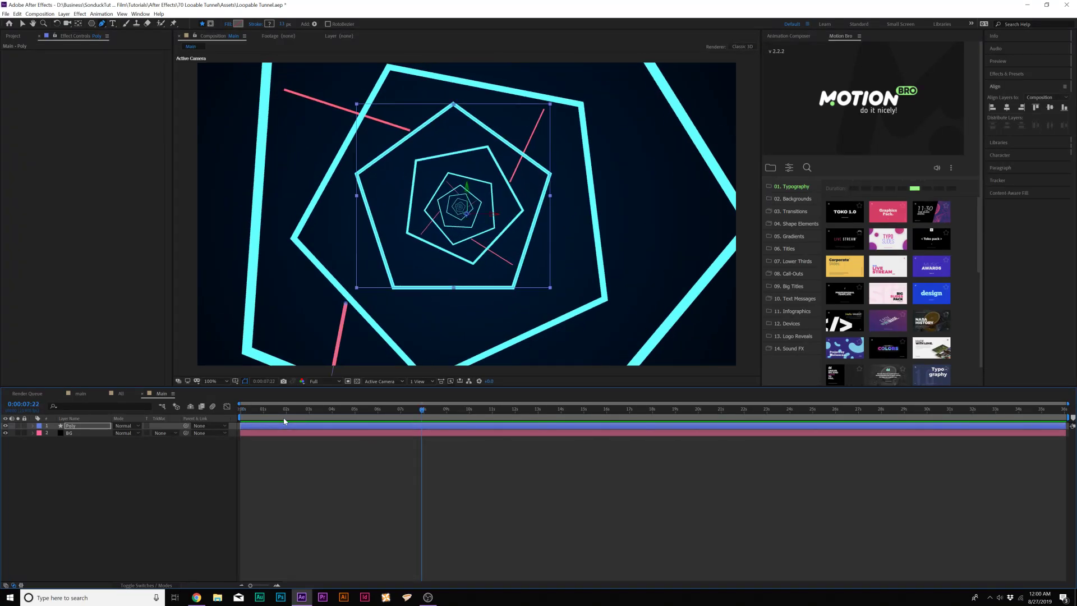
{"action": "mouse_move", "coordinate": [333, 418]}
{"action": "left_mouse_down"}
{"action": "mouse_move", "coordinate": [275, 417]}
{"action": "mouse_move", "coordinate": [333, 421]}
{"action": "left_mouse_up"}
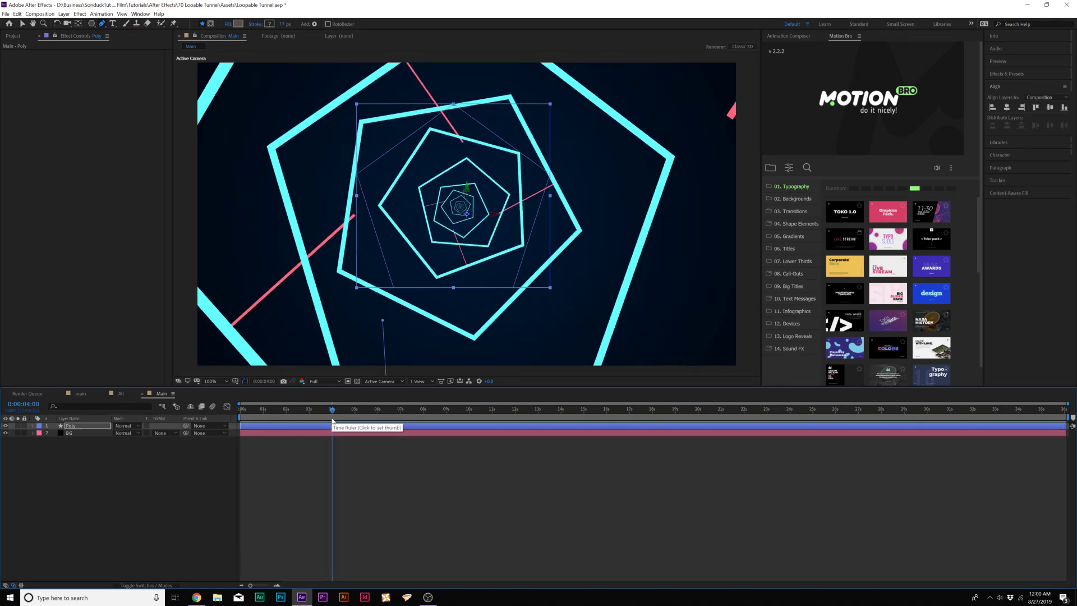
Step: Apply a Glow effect to the Poly layer with Radius 17 and Intensity 2
{"action": "left_click", "coordinate": [80, 13]}
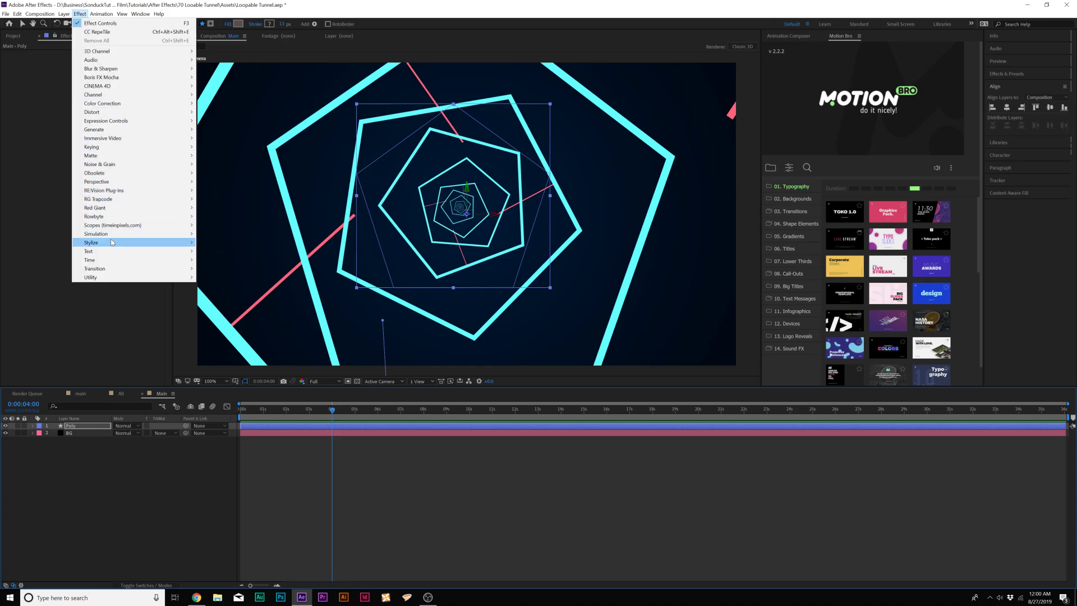
{"action": "mouse_move", "coordinate": [118, 242]}
{"action": "left_click", "coordinate": [225, 384]}
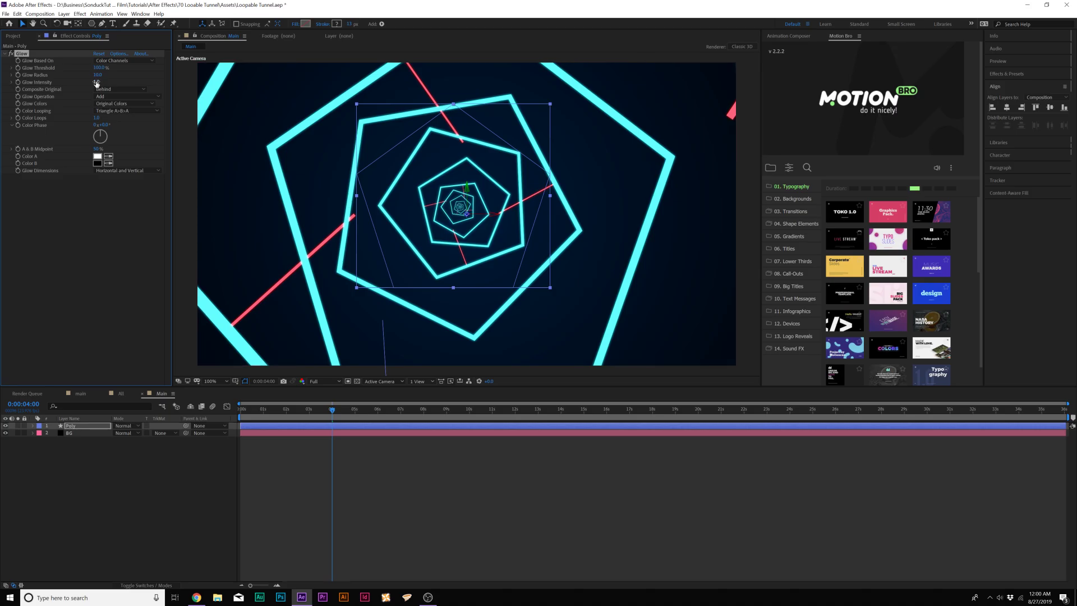
{"action": "left_click", "coordinate": [98, 75]}
{"action": "type", "text": "17"}
{"action": "left_click", "coordinate": [119, 271]}
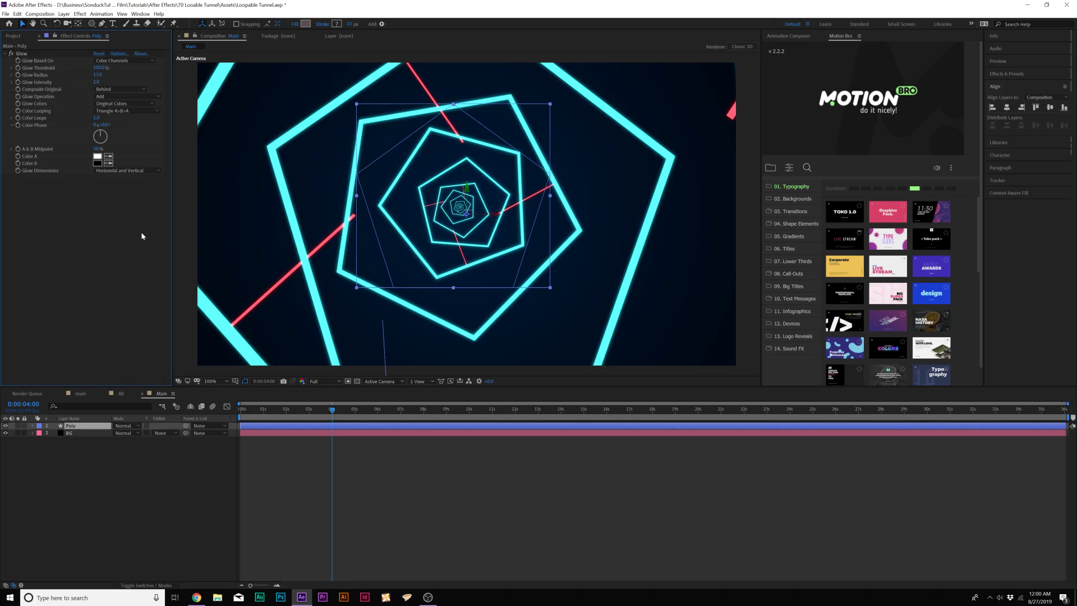
{"action": "left_click", "coordinate": [96, 82]}
{"action": "type", "text": "2"}
{"action": "left_click", "coordinate": [103, 295]}
Step: Duplicate the Glow and widen the copy's Radius to 124
{"action": "left_click", "coordinate": [22, 54]}
{"action": "key", "text": "ctrl+d"}
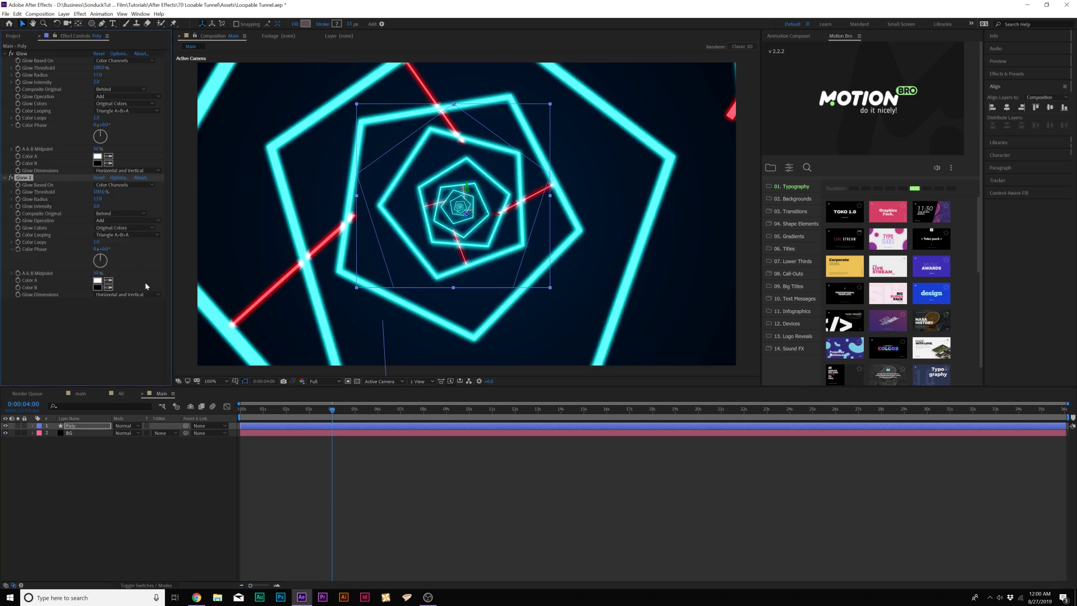
{"action": "mouse_move", "coordinate": [99, 198]}
{"action": "left_mouse_down"}
{"action": "mouse_move", "coordinate": [146, 198]}
{"action": "mouse_move", "coordinate": [86, 192]}
{"action": "left_mouse_up"}
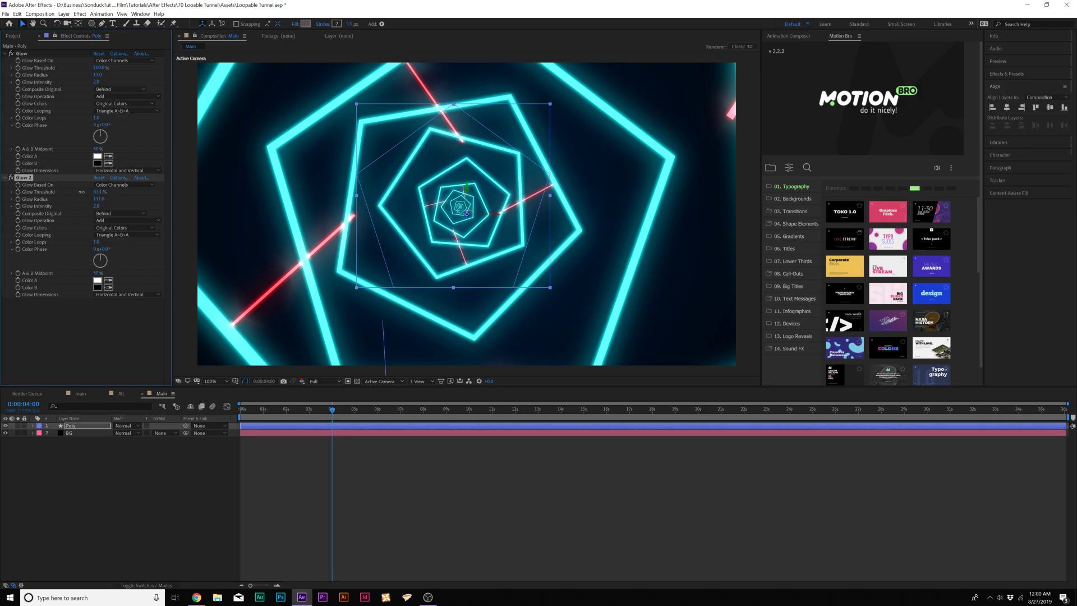
{"action": "key", "text": "ctrl+z"}
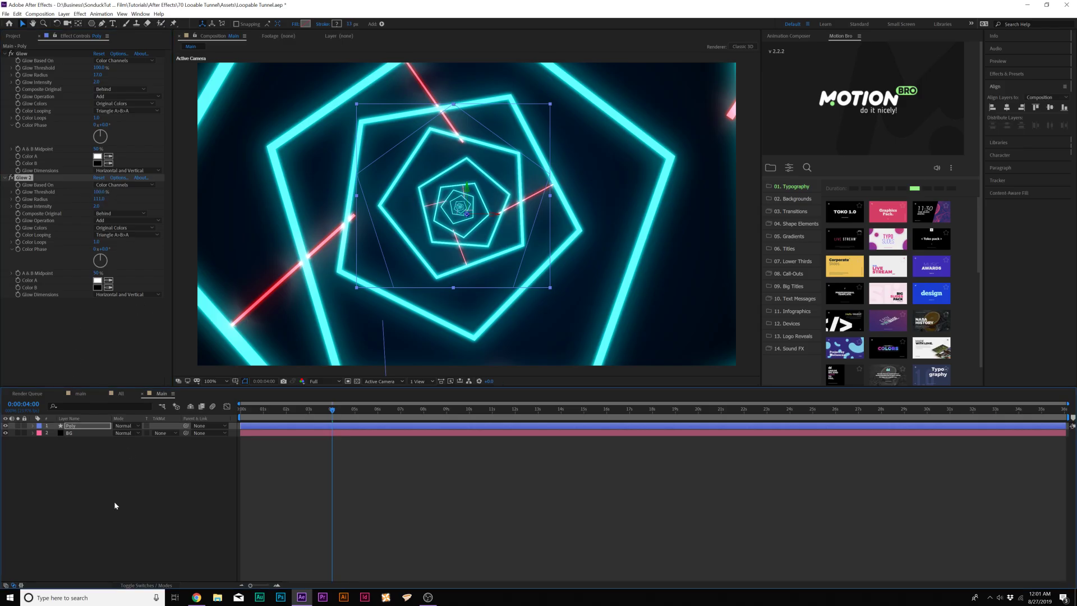
{"action": "left_click", "coordinate": [115, 506]}
Step: Add an adjustment layer above Poly with a Noise effect at 14% Amount of Noise
{"action": "left_click", "coordinate": [64, 13]}
{"action": "mouse_move", "coordinate": [73, 23]}
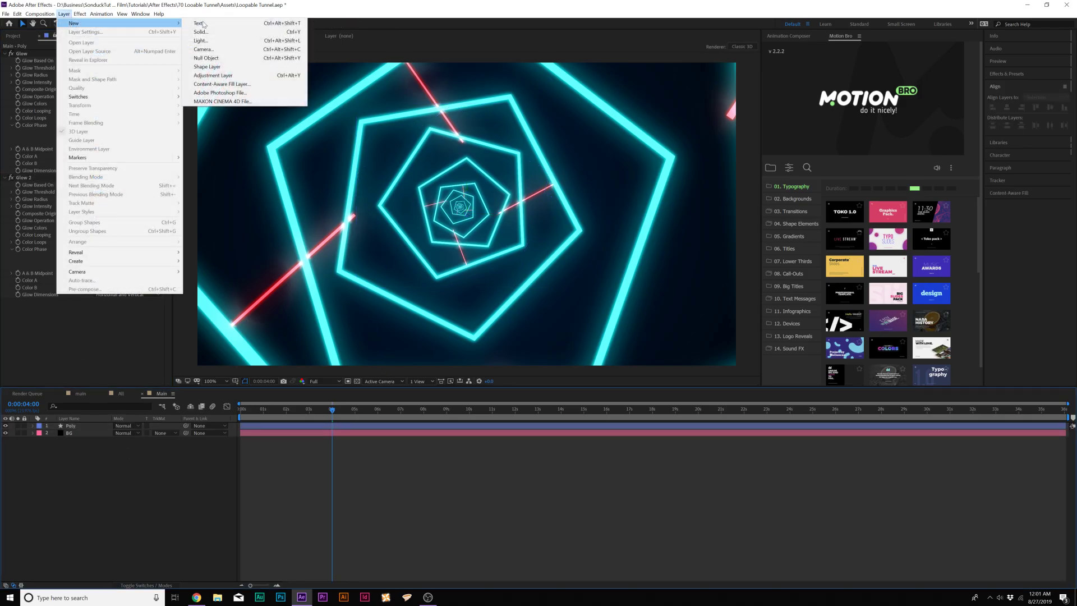
{"action": "left_click", "coordinate": [213, 75]}
{"action": "left_click", "coordinate": [79, 14]}
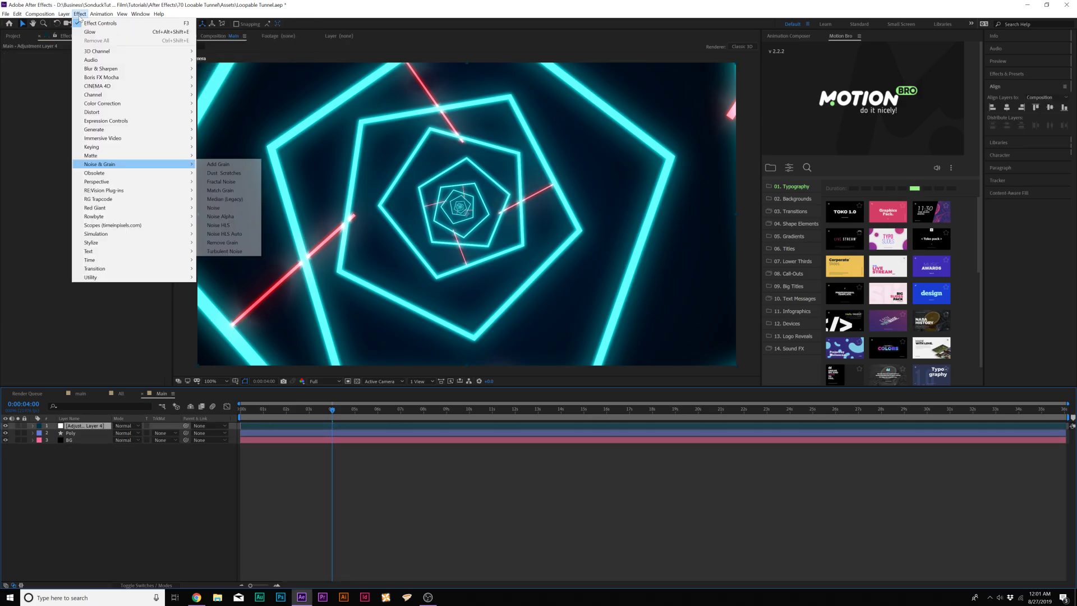
{"action": "left_click", "coordinate": [96, 23]}
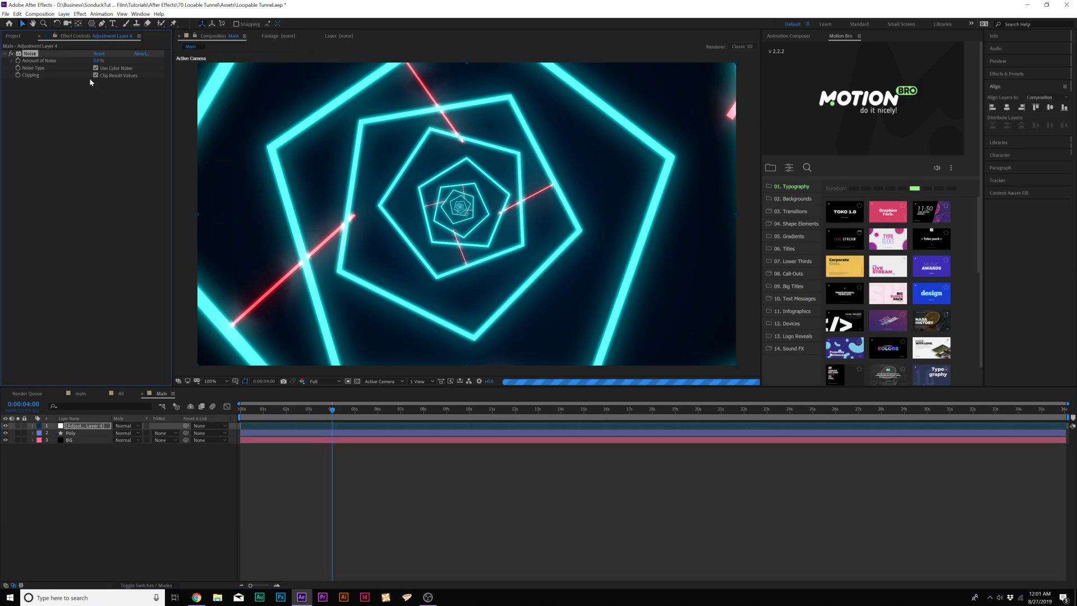
{"action": "left_click", "coordinate": [96, 60]}
{"action": "type", "text": "12"}
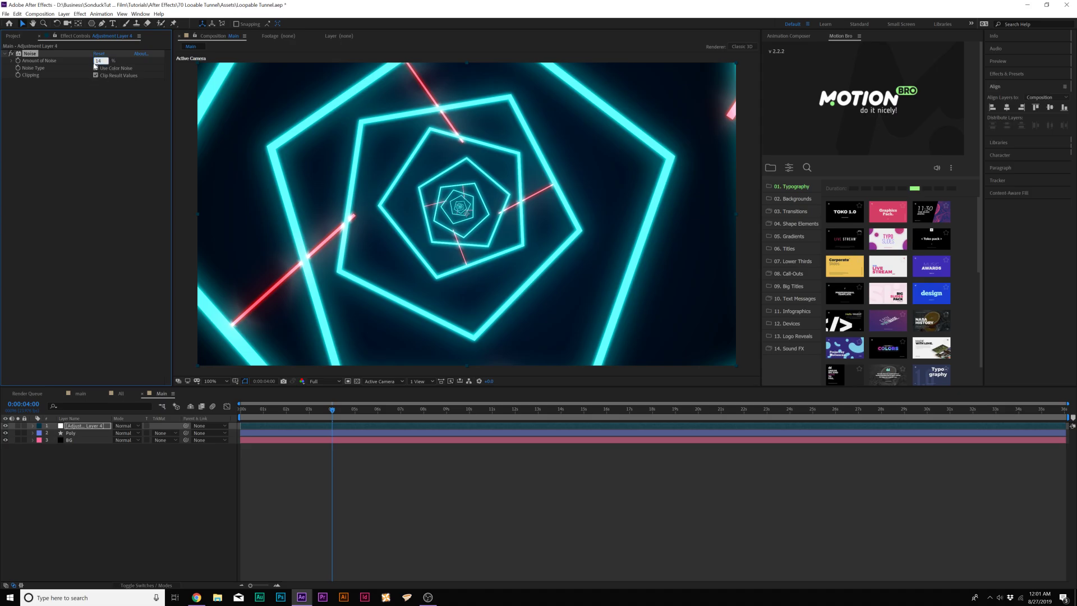
{"action": "key", "text": "Return"}
Step: Zoom in to inspect the grain, then select Poly and collapse its Glow and Glow 2 effects
{"action": "key", "text": "period"}
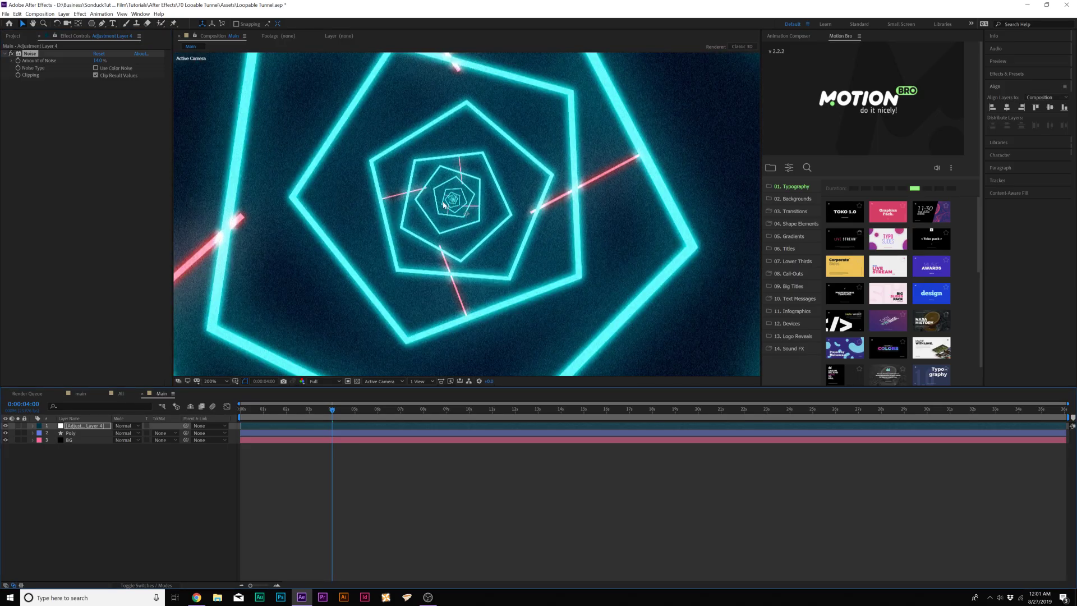
{"action": "key", "text": "comma"}
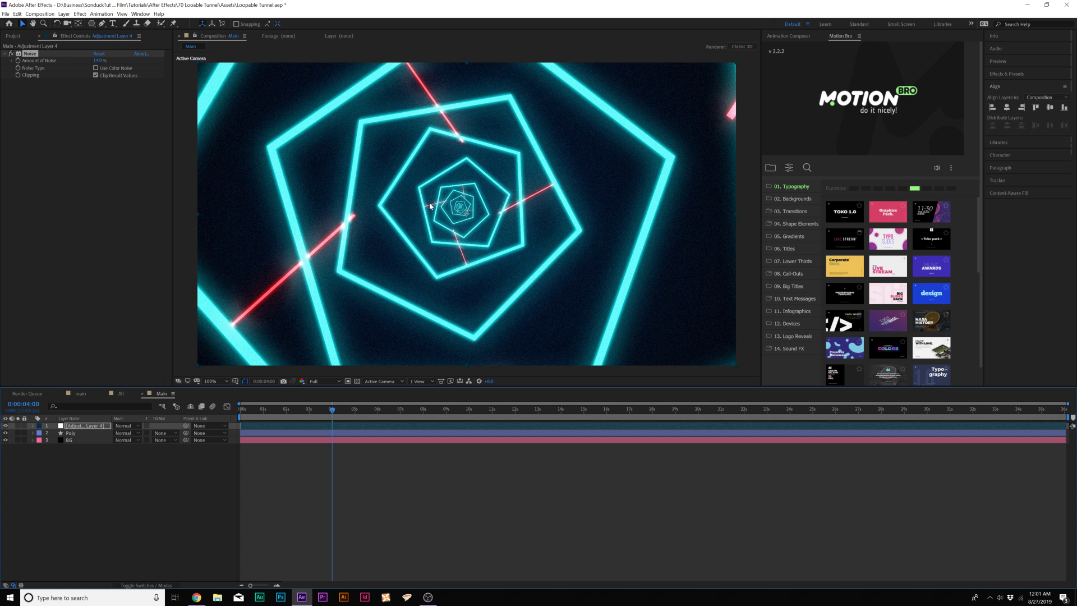
{"action": "left_click", "coordinate": [83, 433]}
{"action": "key", "text": "F4"}
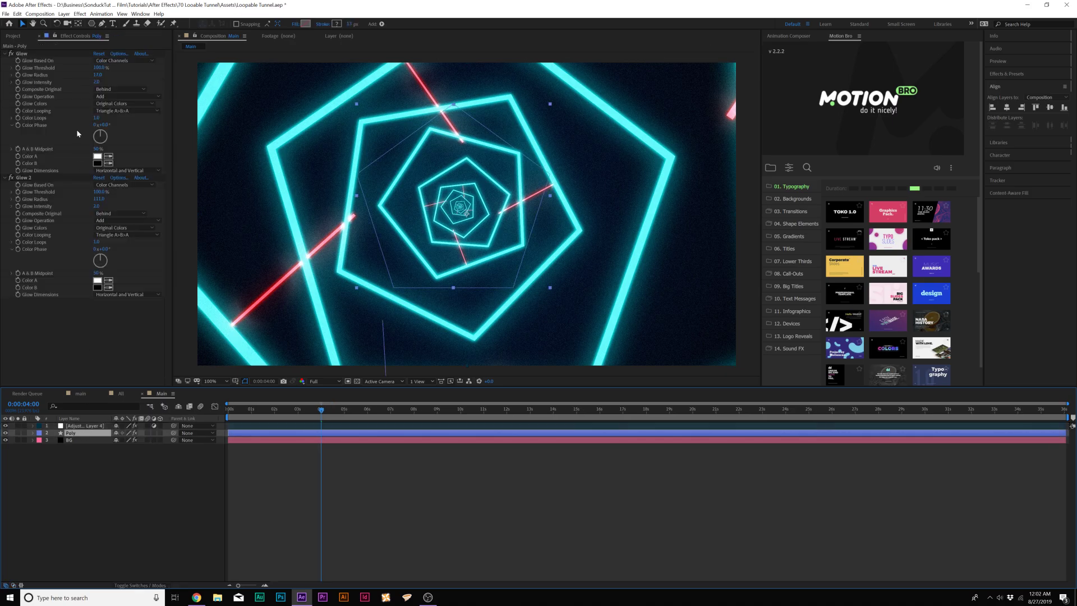
{"action": "left_click", "coordinate": [5, 53]}
{"action": "left_click", "coordinate": [5, 61]}
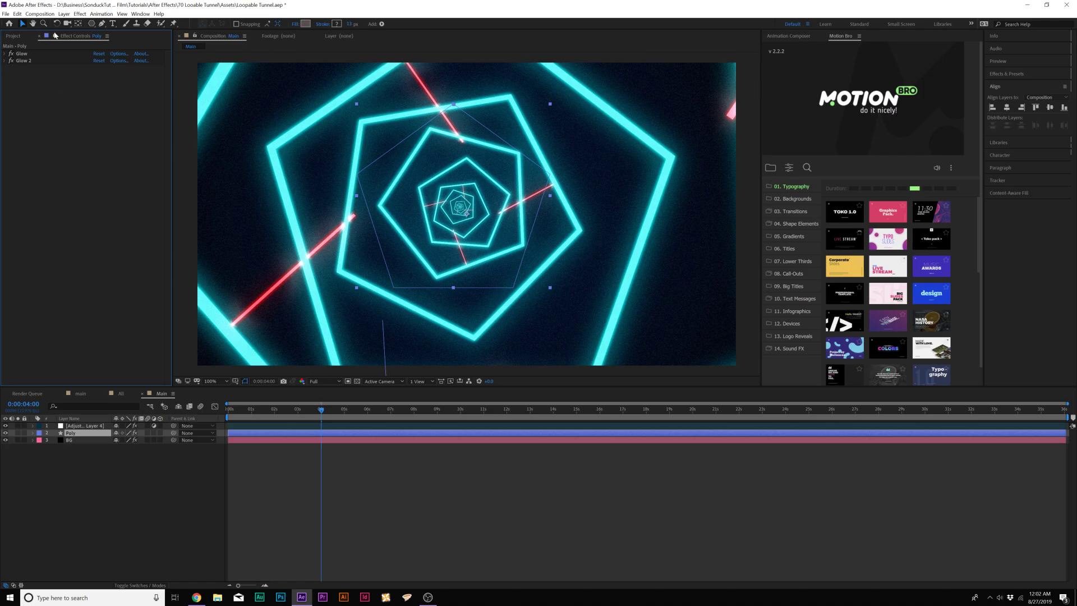
{"action": "left_click", "coordinate": [80, 13]}
Step: Apply Camera Lens Blur to Poly, using Poly as Blur Map Layer with focal distance 255
{"action": "mouse_move", "coordinate": [98, 70]}
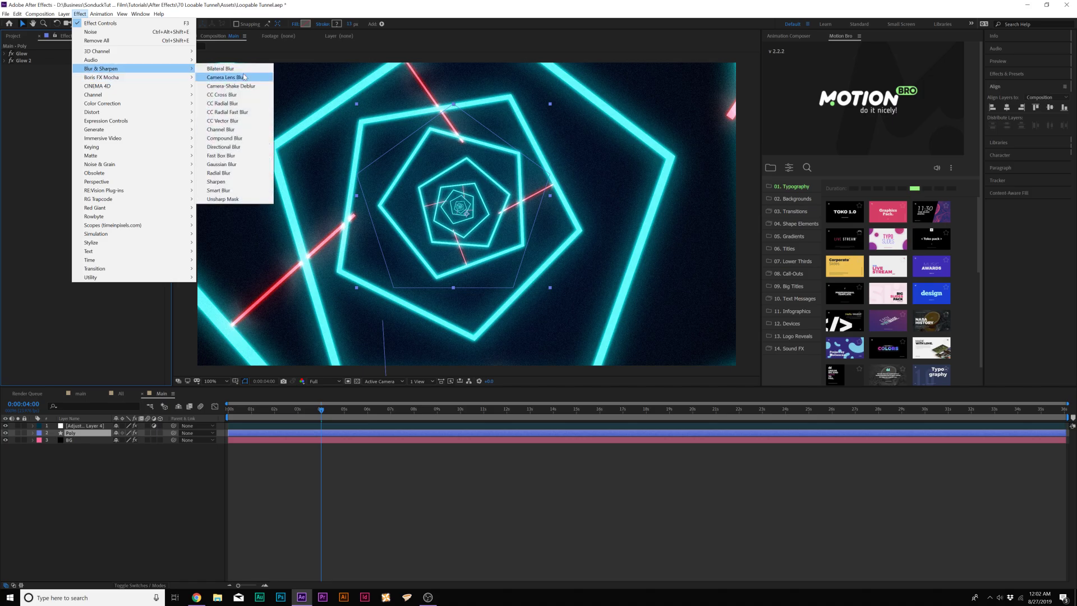
{"action": "left_click", "coordinate": [227, 78]}
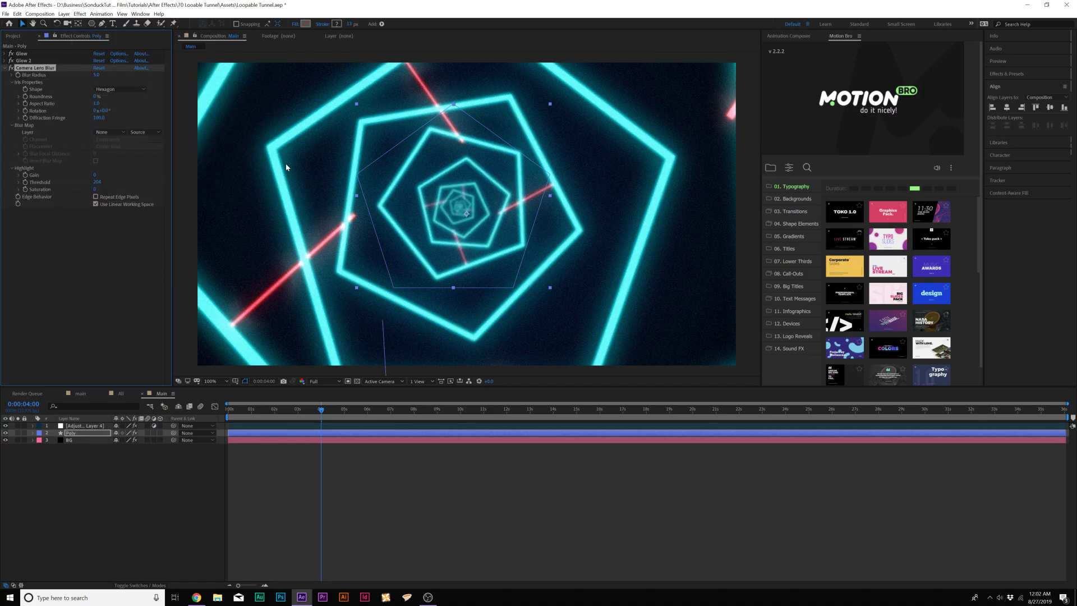
{"action": "left_click", "coordinate": [116, 131]}
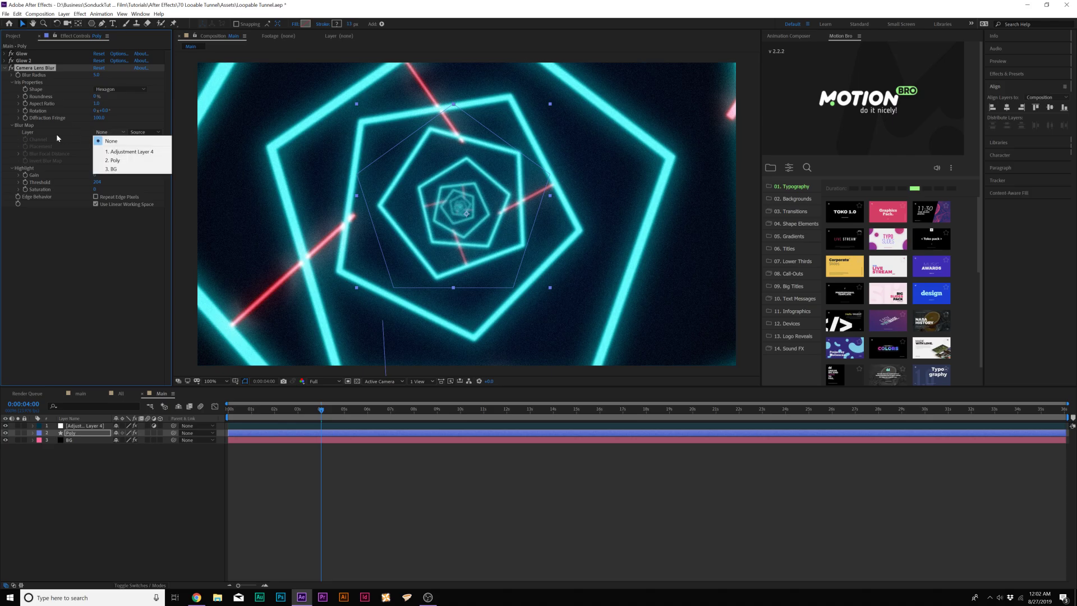
{"action": "left_click", "coordinate": [115, 161]}
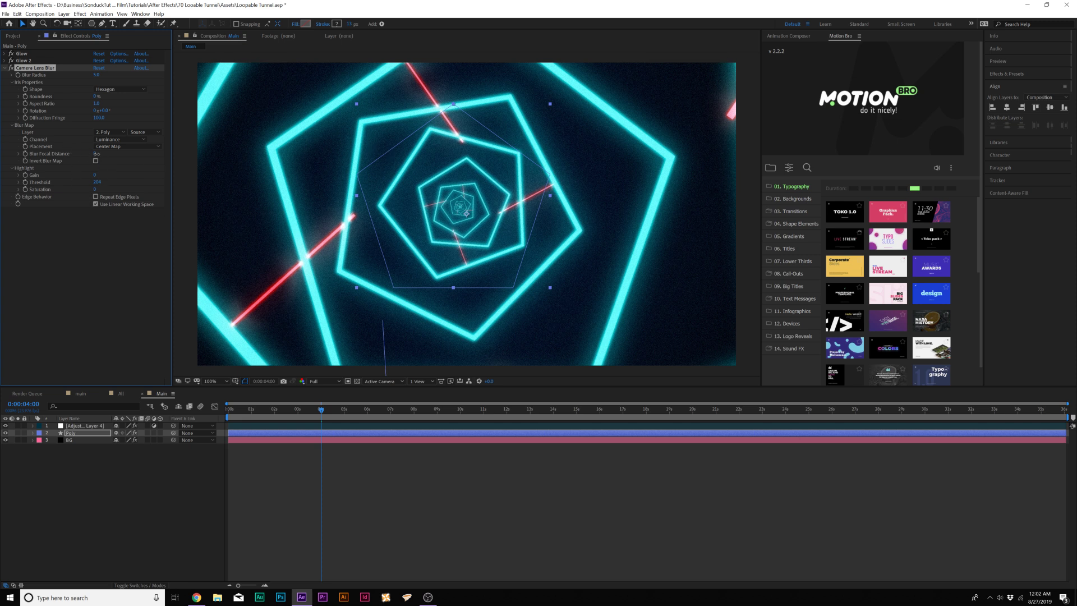
{"action": "left_click_drag", "start_coordinate": [95, 153], "coordinate": [223, 160]}
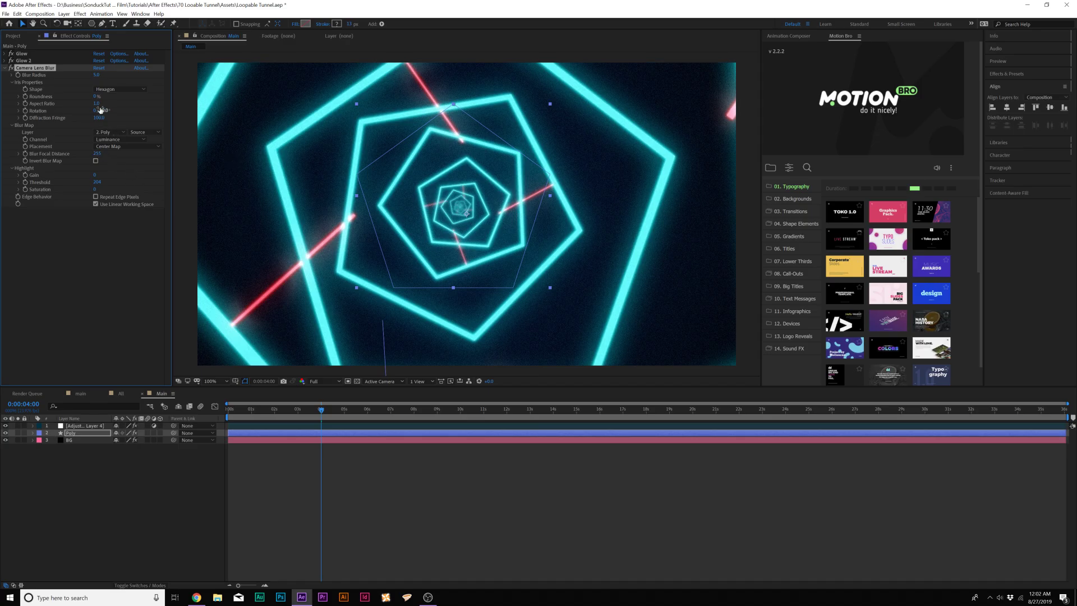
Step: Try a Blur Radius of 10, then undo it back to 3
{"action": "left_click", "coordinate": [96, 74]}
{"action": "type", "text": "10"}
{"action": "left_click", "coordinate": [87, 290]}
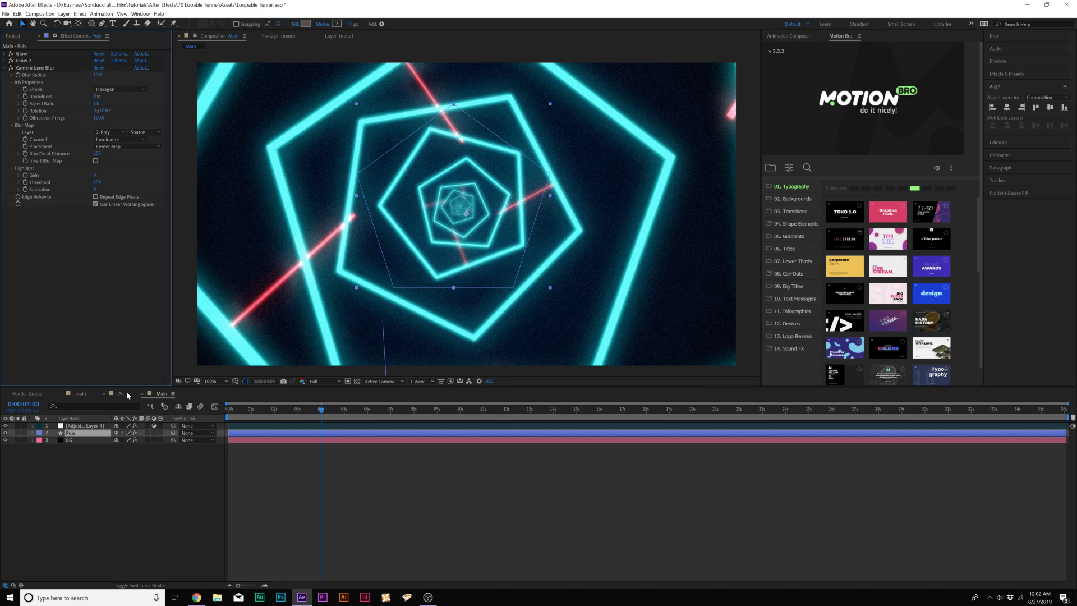
{"action": "key", "text": "ctrl+z"}
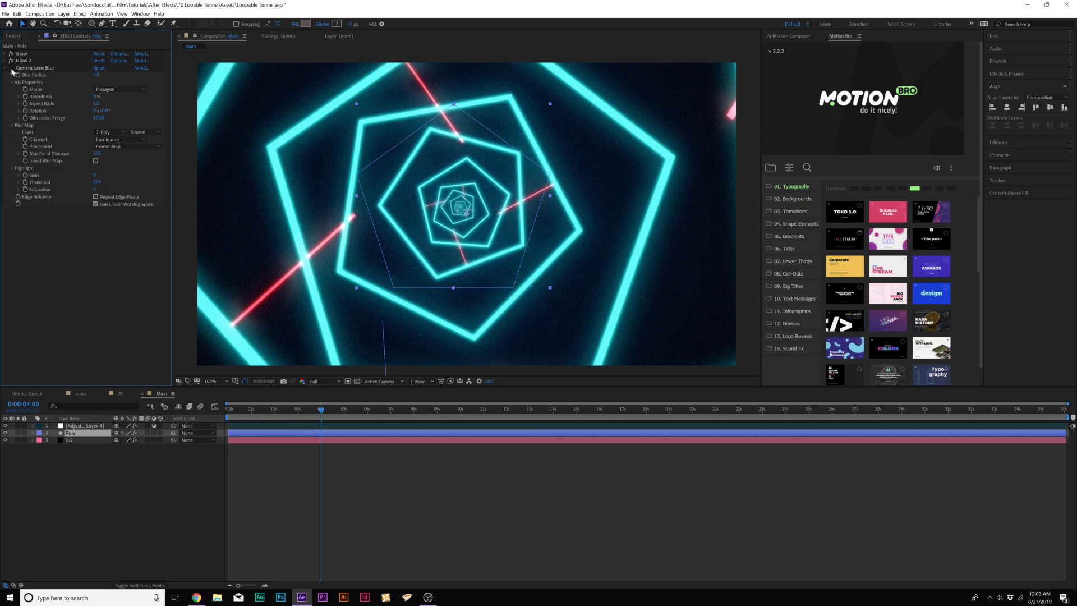
Step: Toggle the lens blur off and on to compare, scrub through frames, and start a preview
{"action": "scroll", "coordinate": [391, 197], "scroll_direction": "up", "scroll_amount": 8}
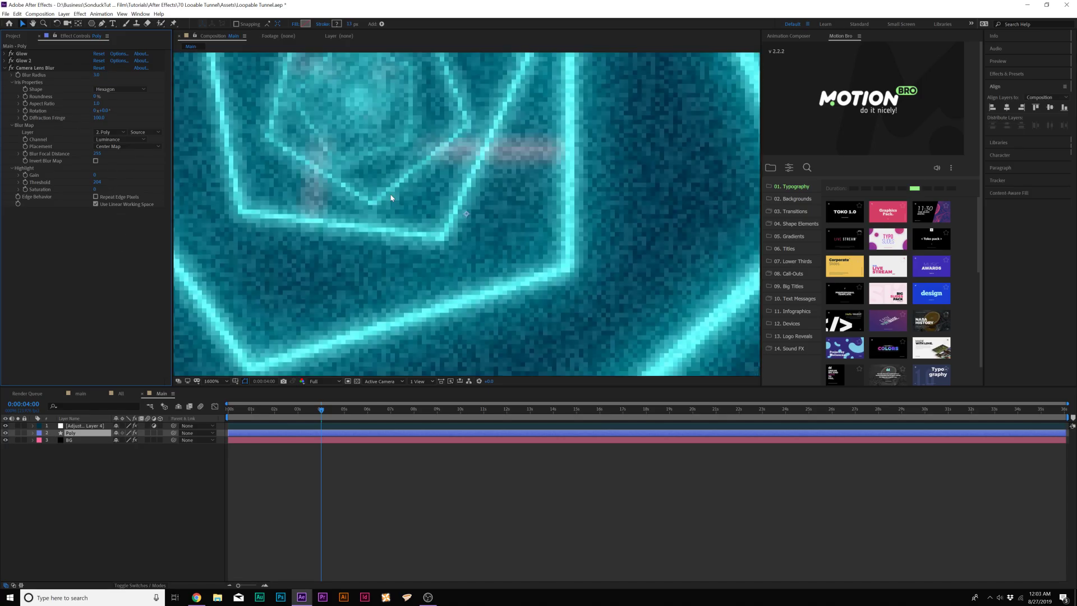
{"action": "left_click", "coordinate": [11, 68]}
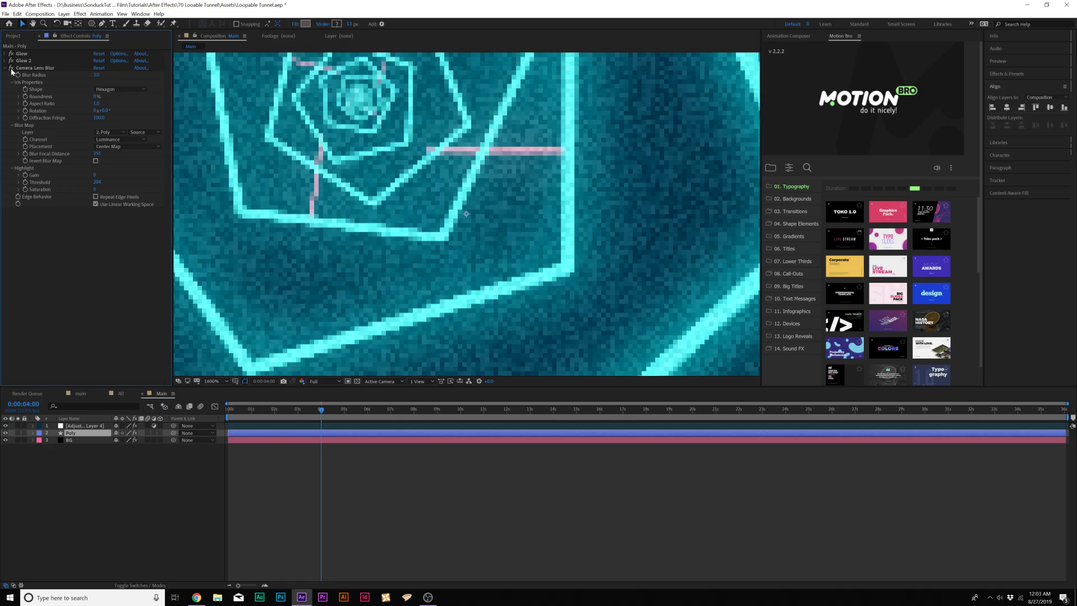
{"action": "left_click", "coordinate": [10, 68]}
{"action": "scroll", "coordinate": [368, 243], "scroll_direction": "down", "scroll_amount": 6}
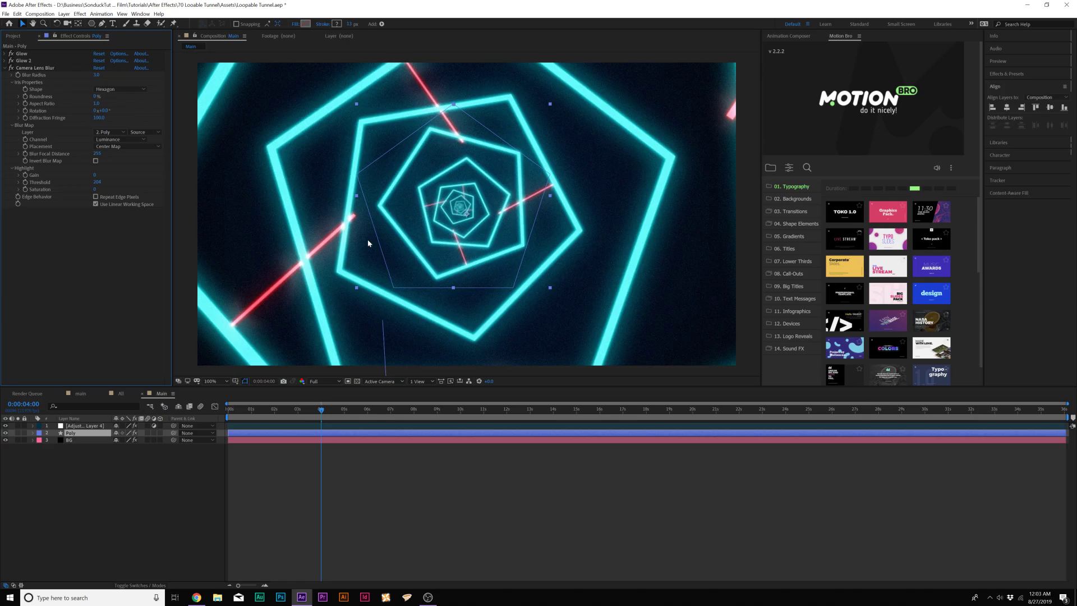
{"action": "left_click", "coordinate": [258, 412]}
{"action": "left_click_drag", "start_coordinate": [258, 411], "coordinate": [282, 412]}
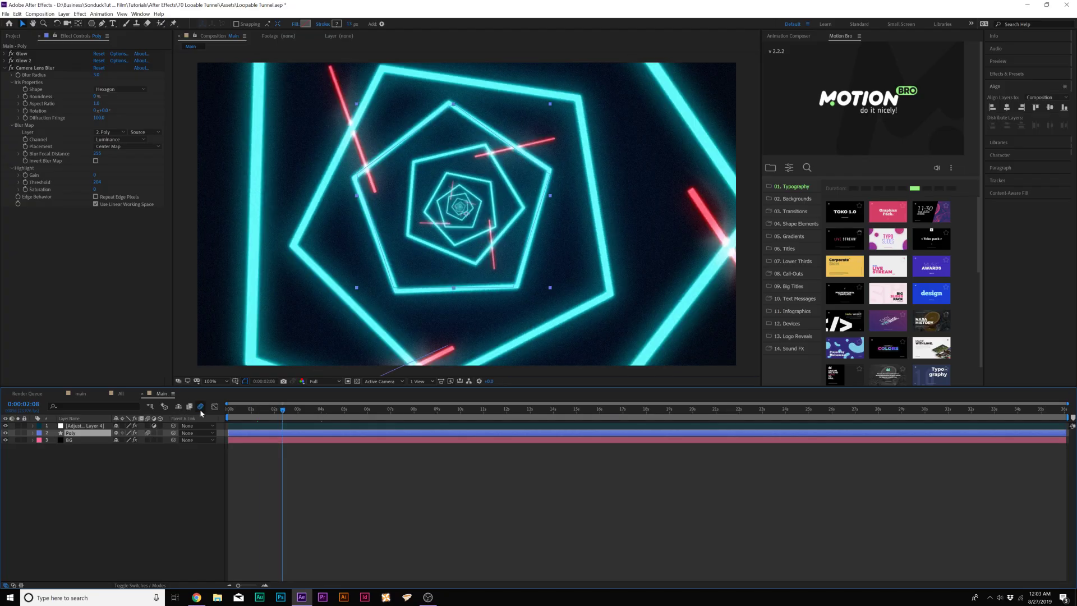
{"action": "key", "text": "space"}
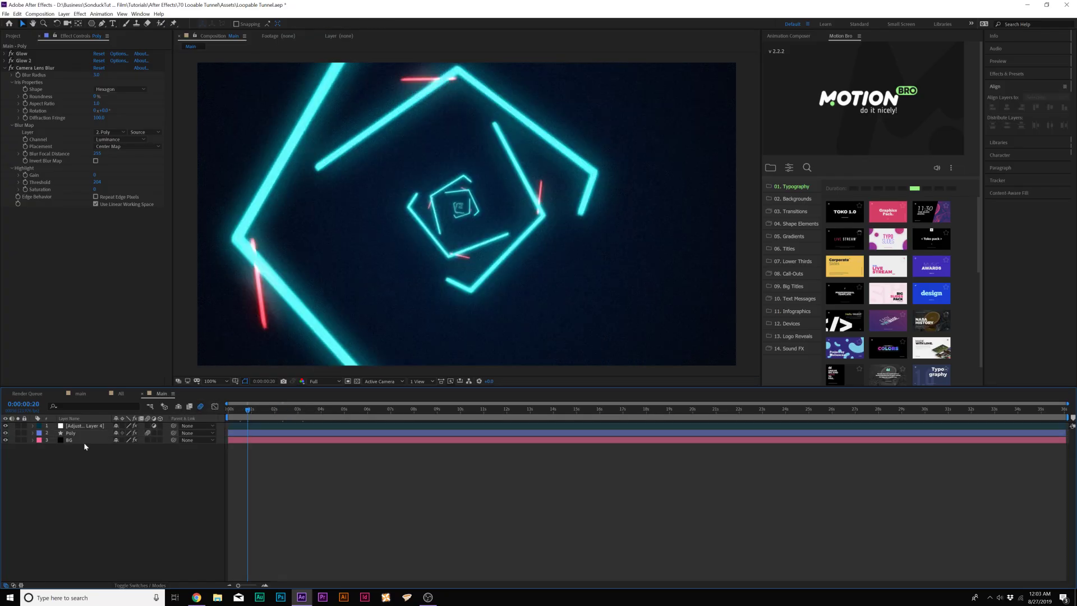
Step: Add an adjustment layer with Optics Compensation, Reverse Lens Distortion on, Field of View about 89.6
{"action": "key", "text": "ctrl+alt+y"}
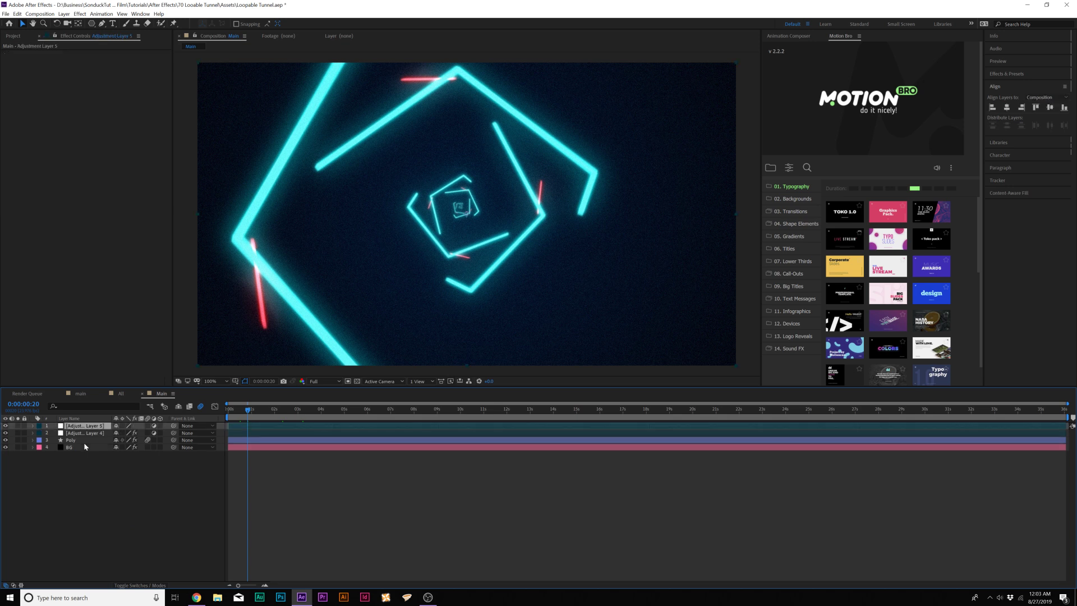
{"action": "left_click", "coordinate": [80, 14]}
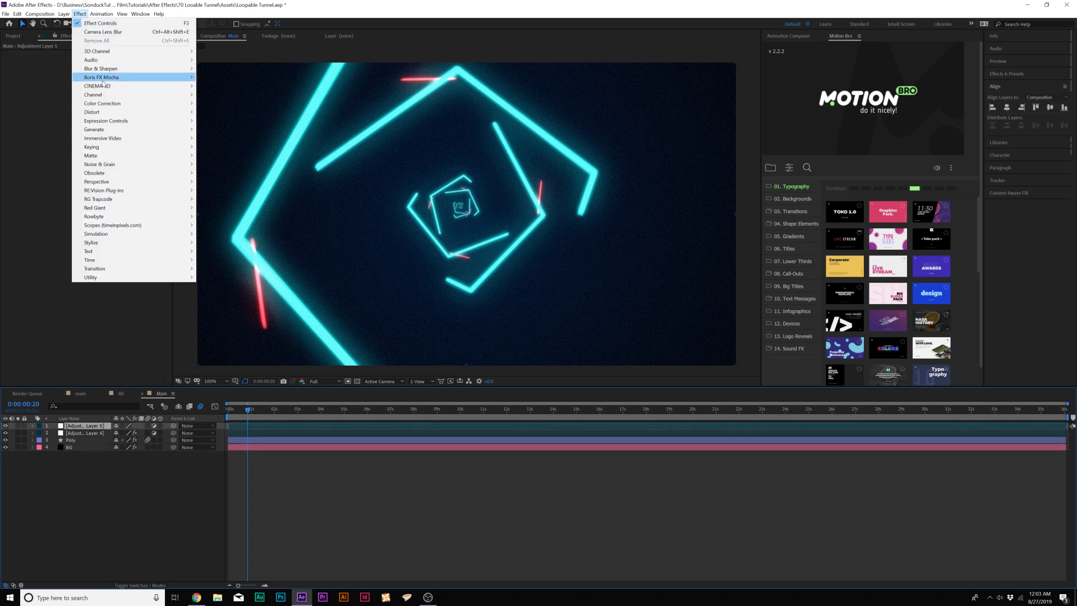
{"action": "mouse_move", "coordinate": [101, 113]}
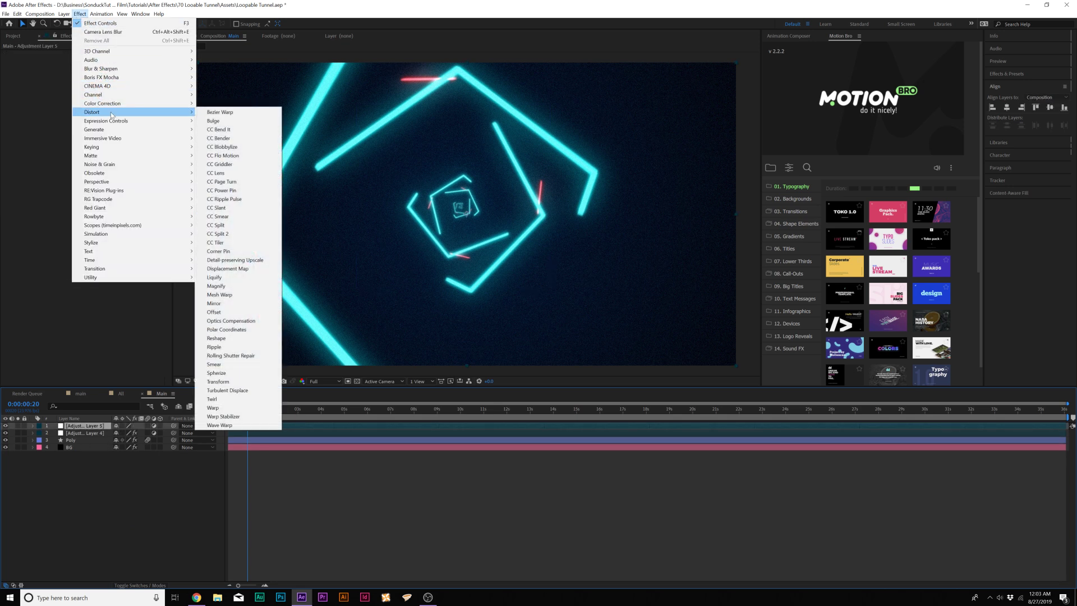
{"action": "left_click", "coordinate": [231, 321]}
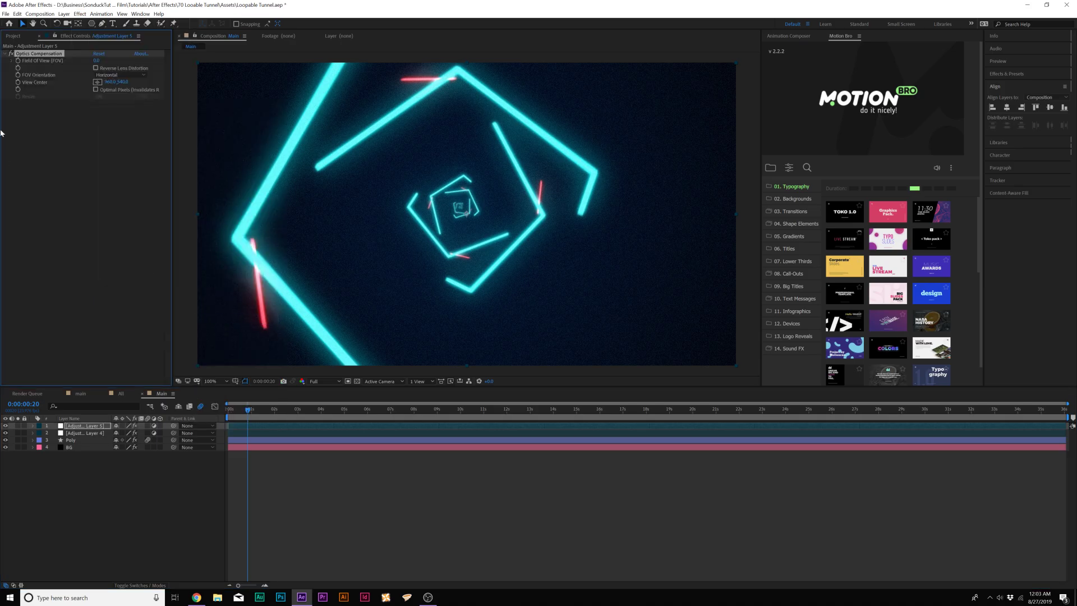
{"action": "left_click", "coordinate": [96, 67]}
{"action": "left_click_drag", "start_coordinate": [96, 60], "coordinate": [495, 81]}
Step: Check later frames and toggle the lens warp off and on to compare
{"action": "left_click", "coordinate": [299, 409]}
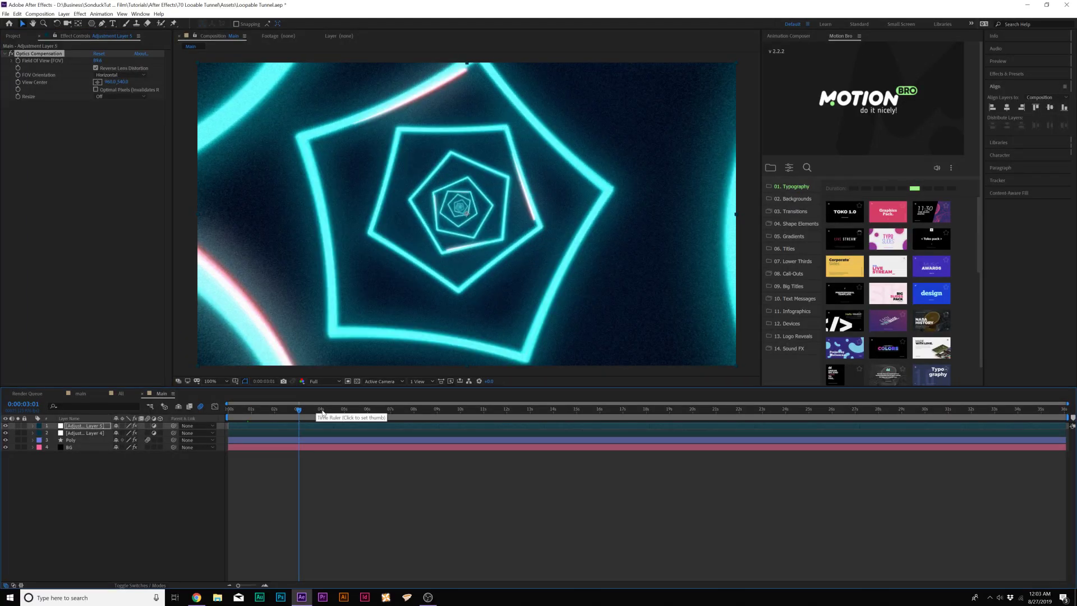
{"action": "left_click", "coordinate": [316, 409]}
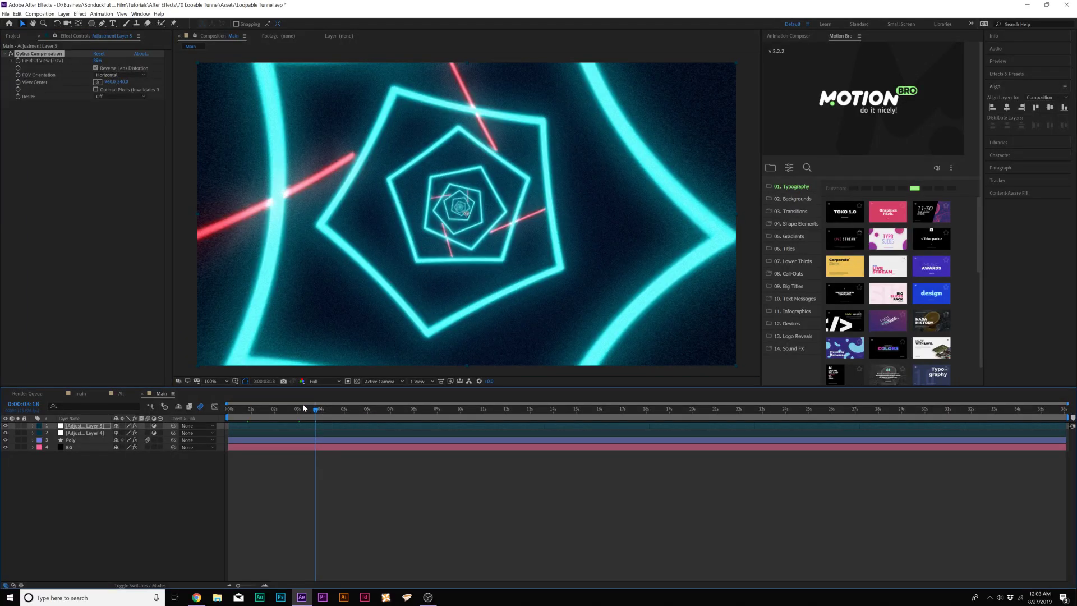
{"action": "left_click", "coordinate": [11, 54]}
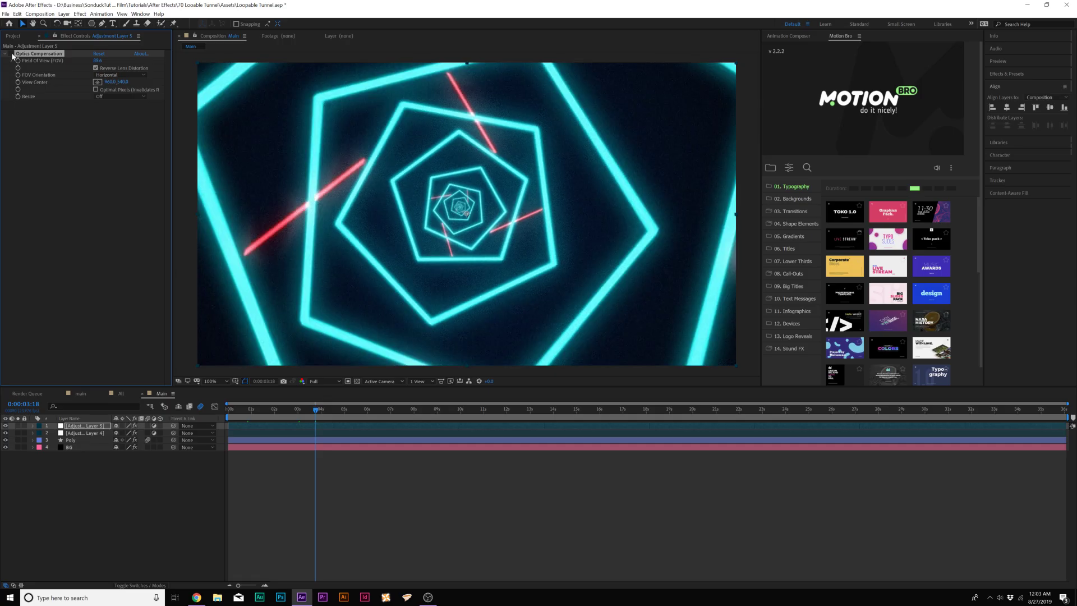
{"action": "left_click", "coordinate": [11, 54]}
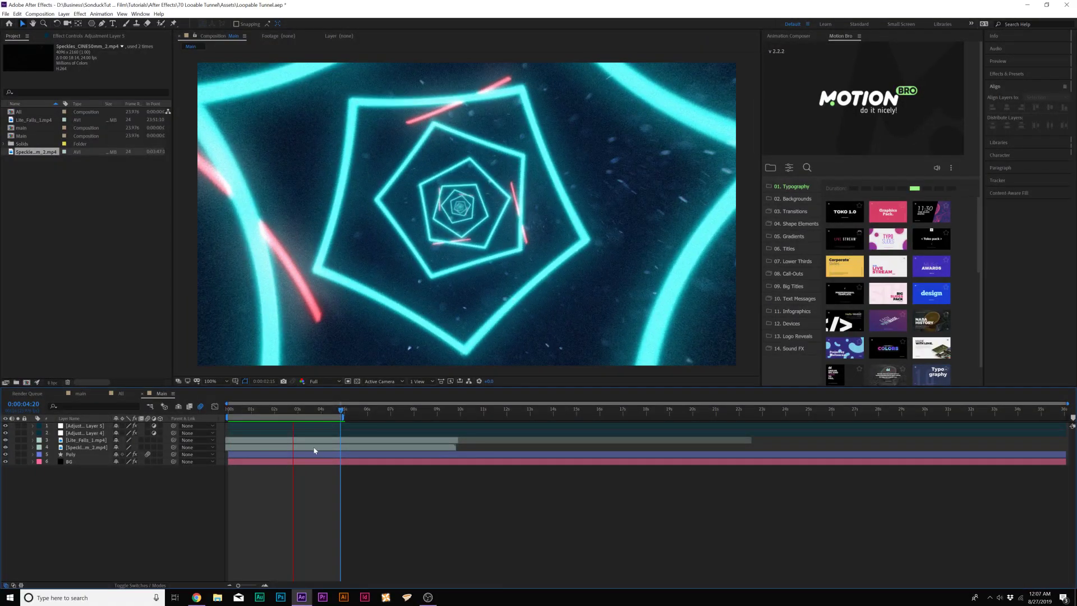
Step: Stop the preview and marquee-select all six layers in the Main composition
{"action": "key", "text": "space"}
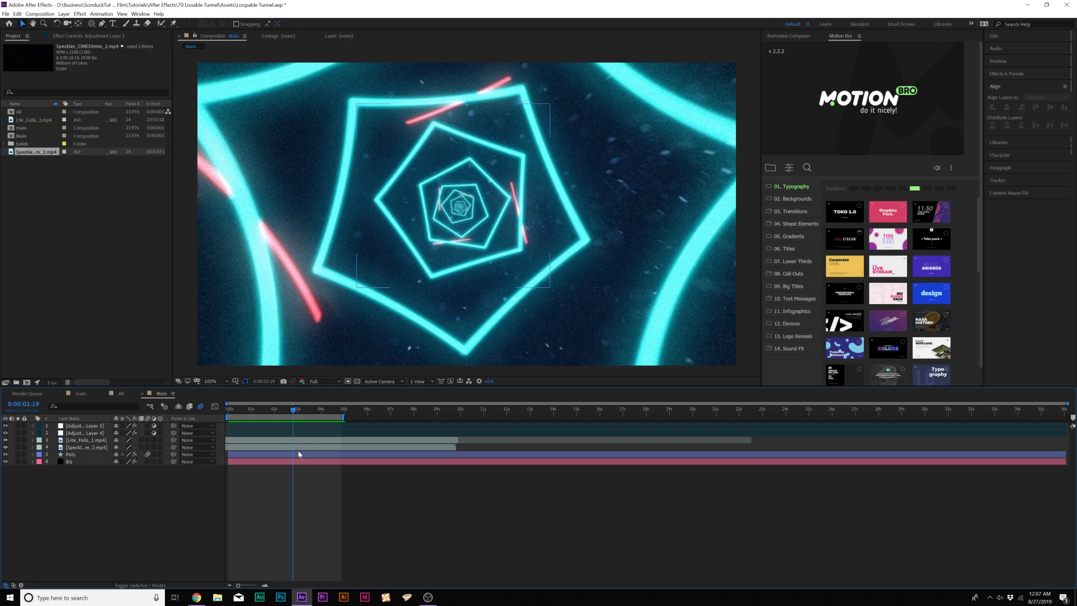
{"action": "left_click_drag", "start_coordinate": [45, 527], "coordinate": [99, 371]}
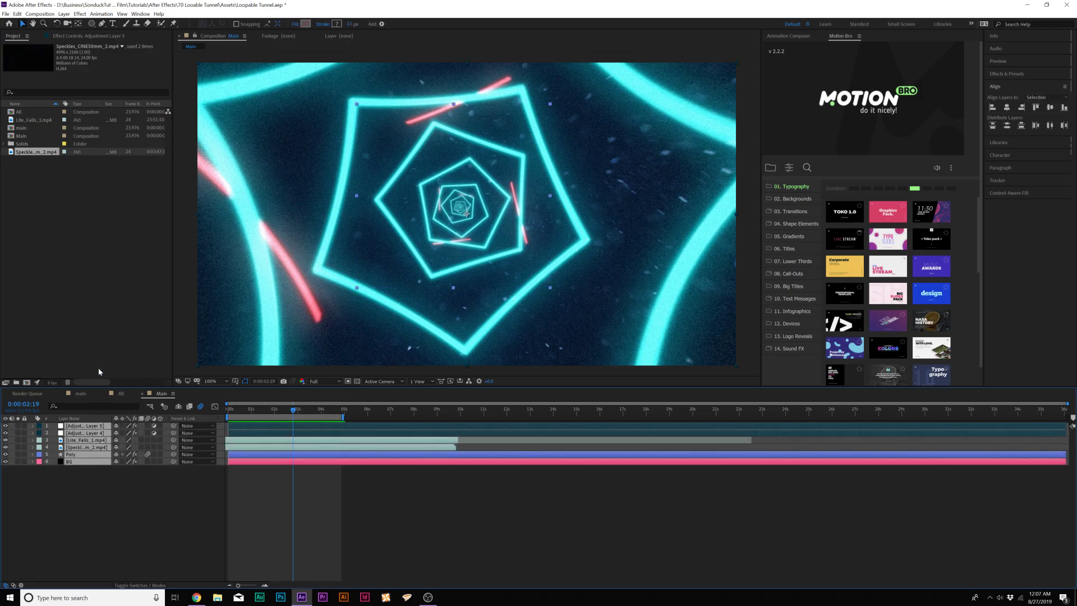
Step: Precompose the selected layers into a pre-comp named 'All'
{"action": "left_click", "coordinate": [64, 13]}
{"action": "left_click", "coordinate": [83, 289]}
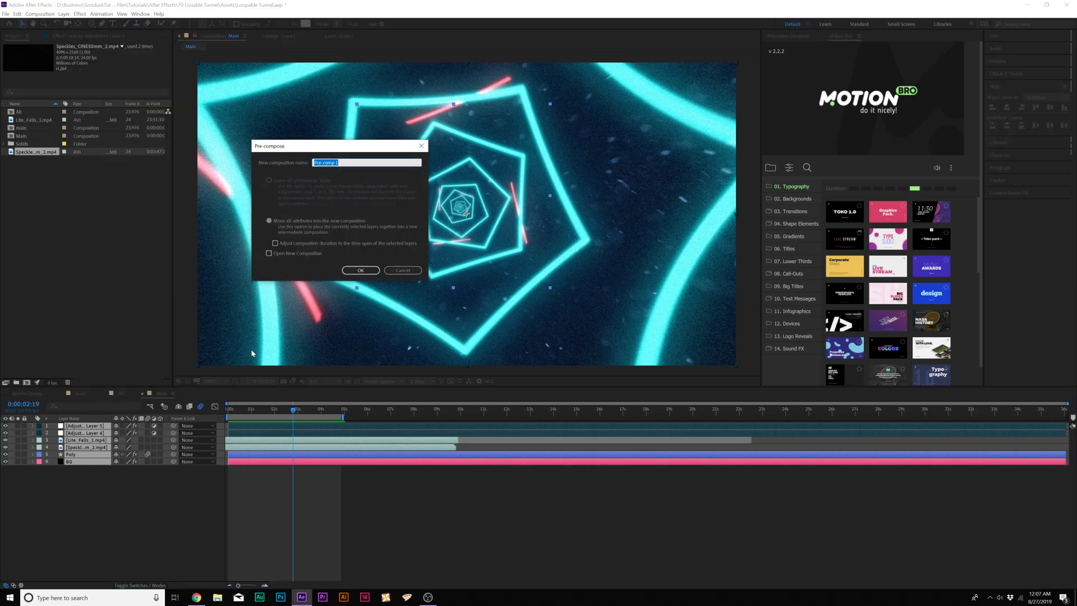
{"action": "type", "text": "All"}
{"action": "key", "text": "Return"}
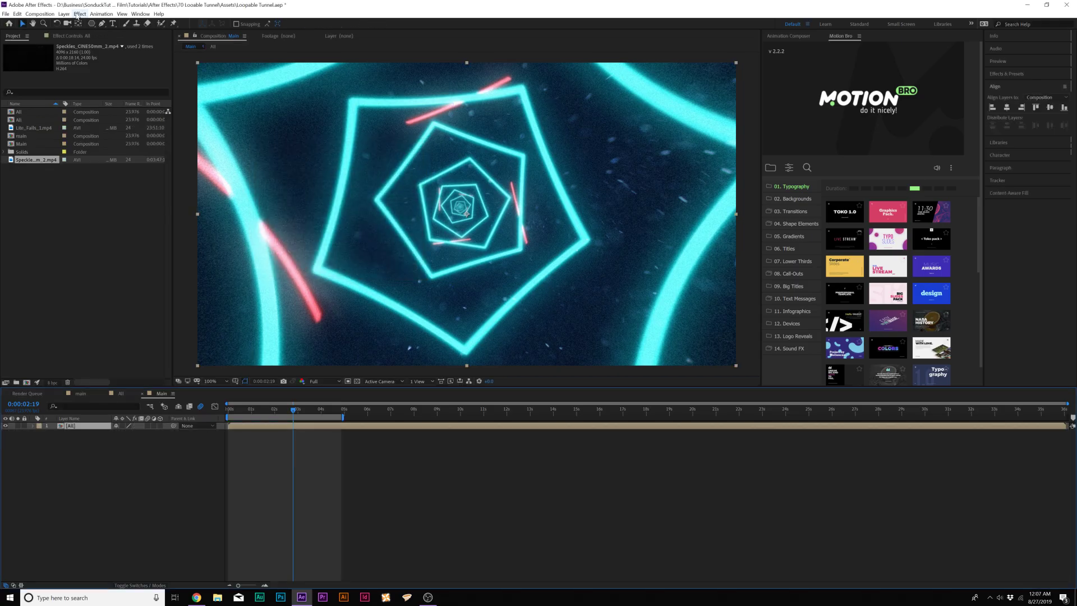
Step: Apply Shift Channels to All with Take Green and Take Blue set to Full Off
{"action": "left_click", "coordinate": [78, 14]}
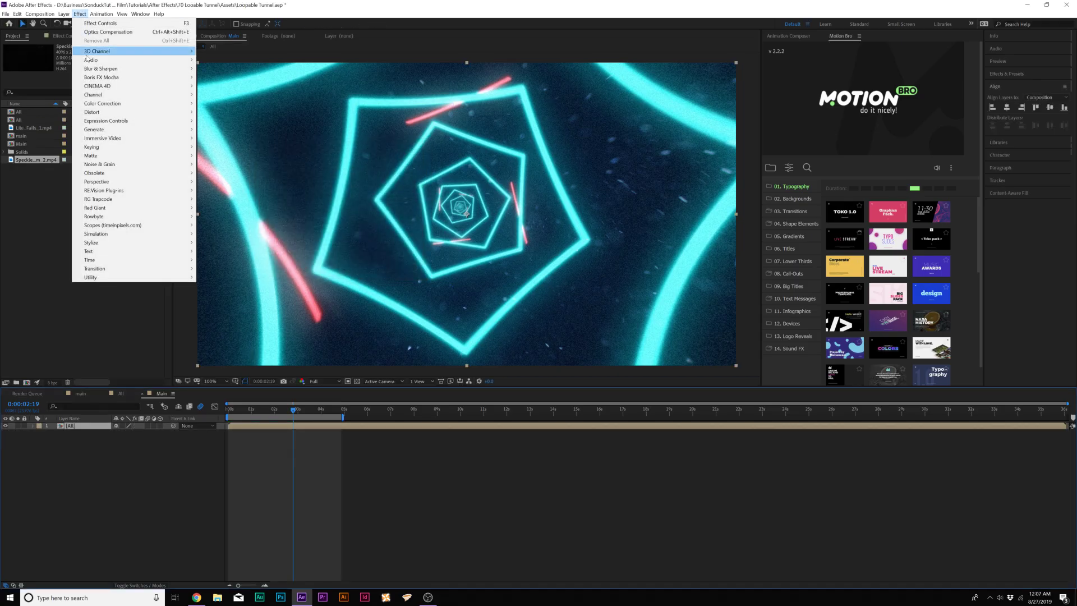
{"action": "mouse_move", "coordinate": [96, 96]}
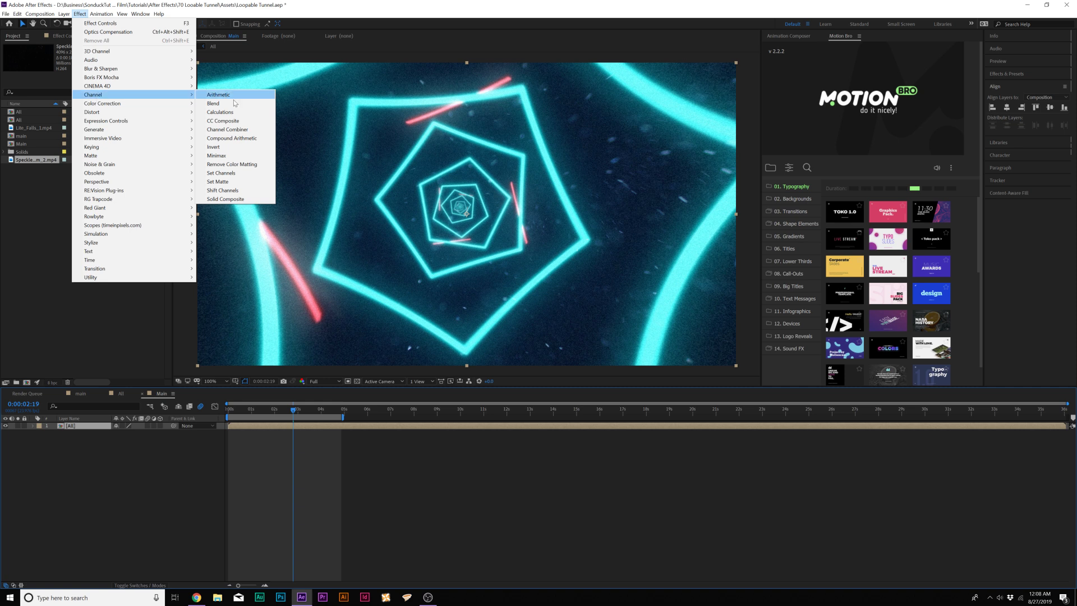
{"action": "left_click", "coordinate": [230, 191]}
{"action": "left_click", "coordinate": [106, 75]}
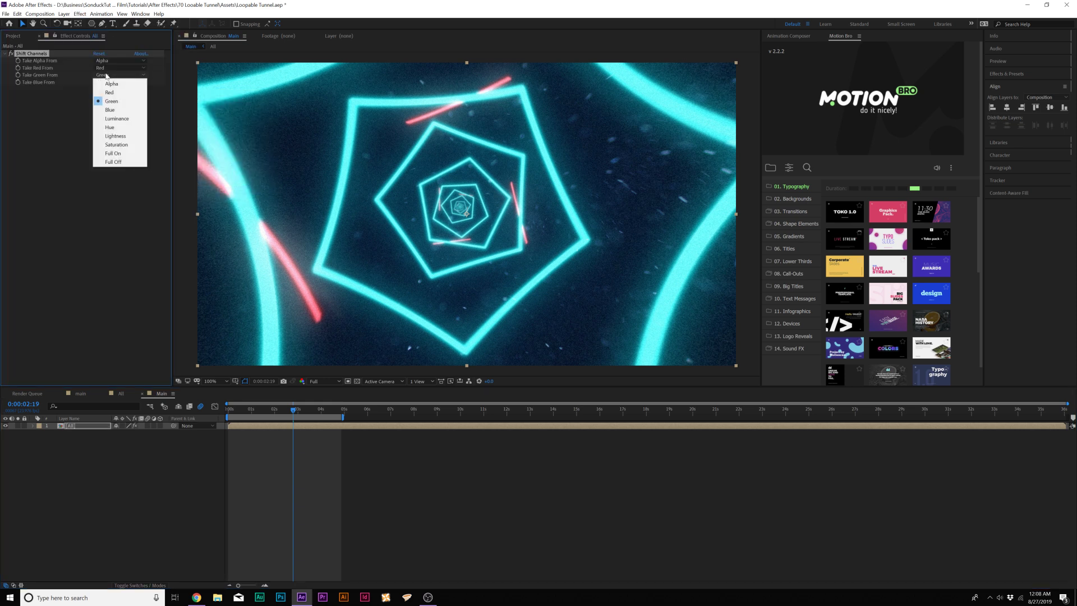
{"action": "left_click", "coordinate": [112, 162]}
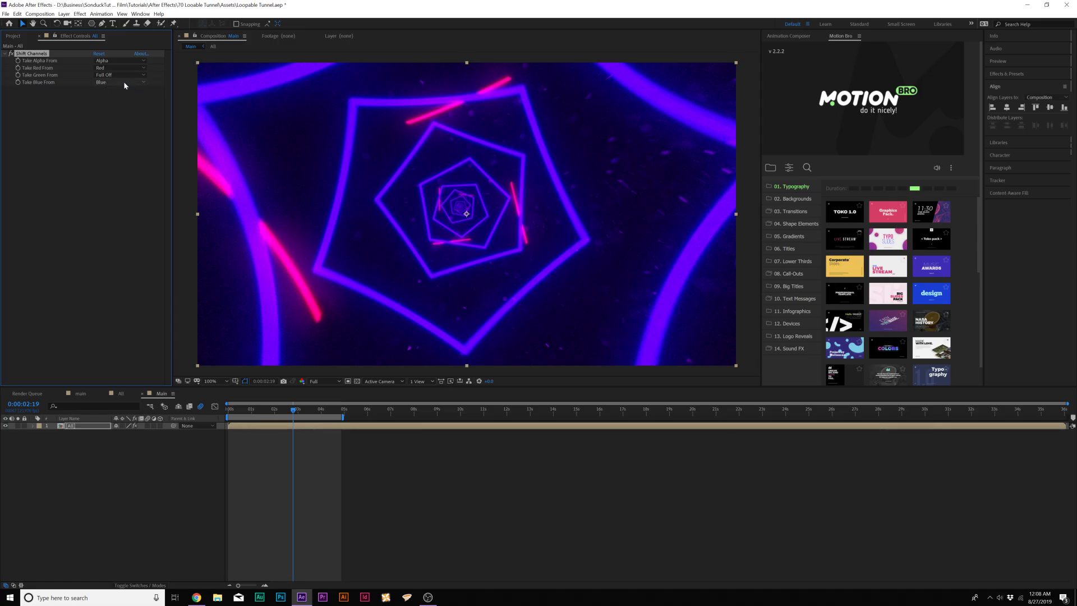
{"action": "left_click", "coordinate": [124, 81]}
{"action": "left_click", "coordinate": [117, 168]}
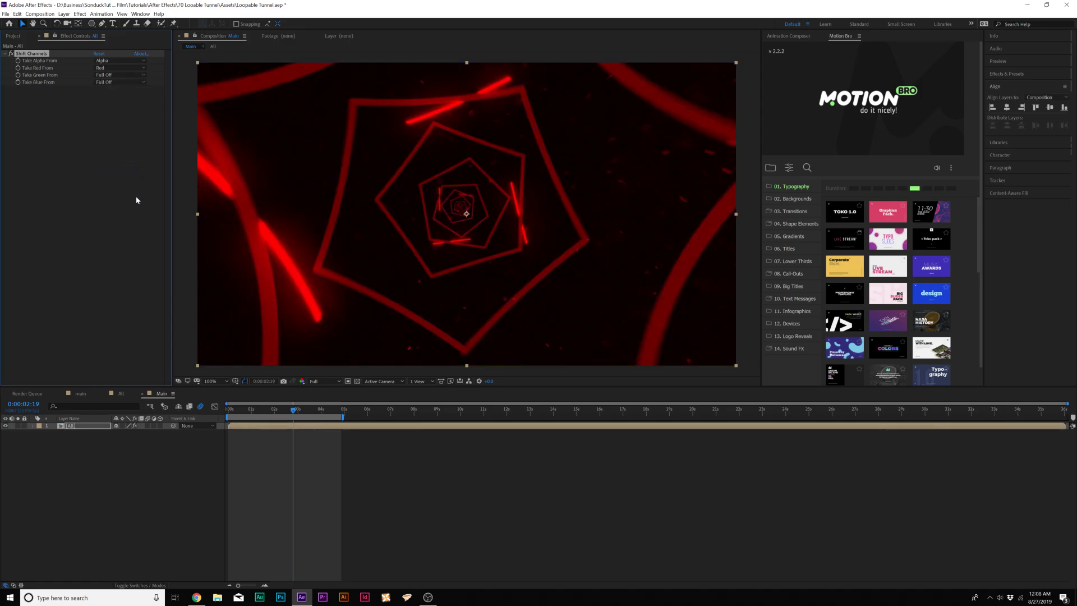
{"action": "left_click", "coordinate": [90, 427]}
Step: Duplicate the red tunnel and make the copy green-only: red Full Off, green from Green
{"action": "left_click", "coordinate": [17, 14]}
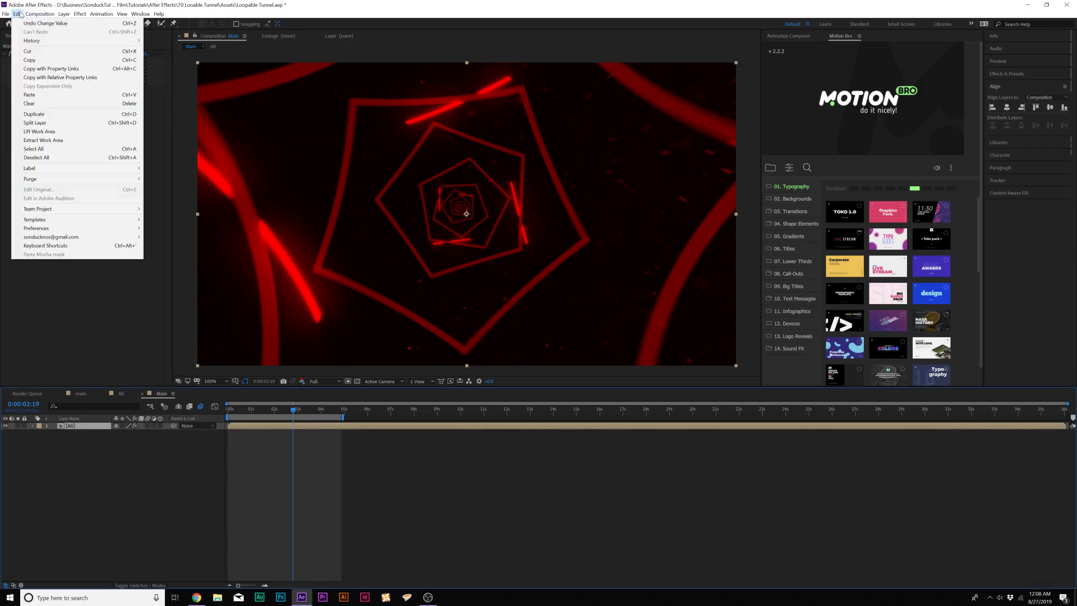
{"action": "left_click", "coordinate": [51, 114]}
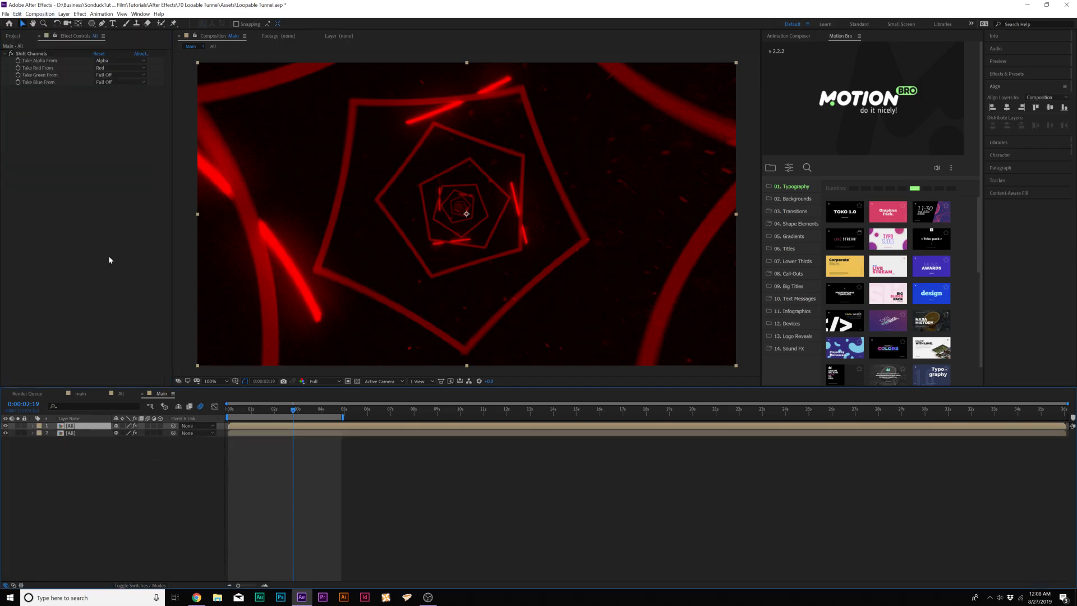
{"action": "left_click", "coordinate": [119, 67]}
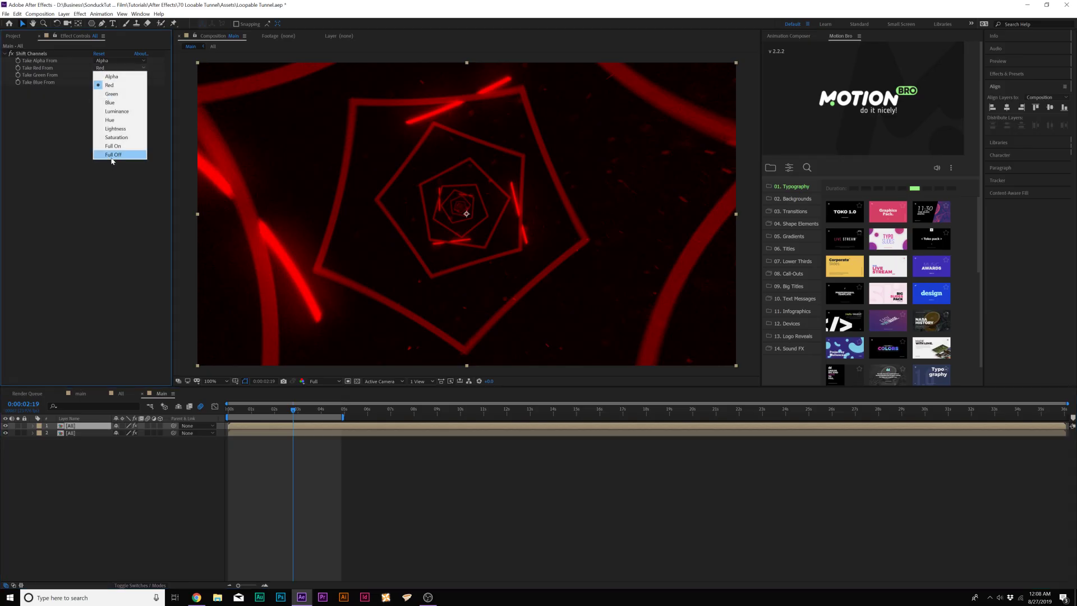
{"action": "left_click", "coordinate": [111, 155]}
{"action": "left_click", "coordinate": [119, 75]}
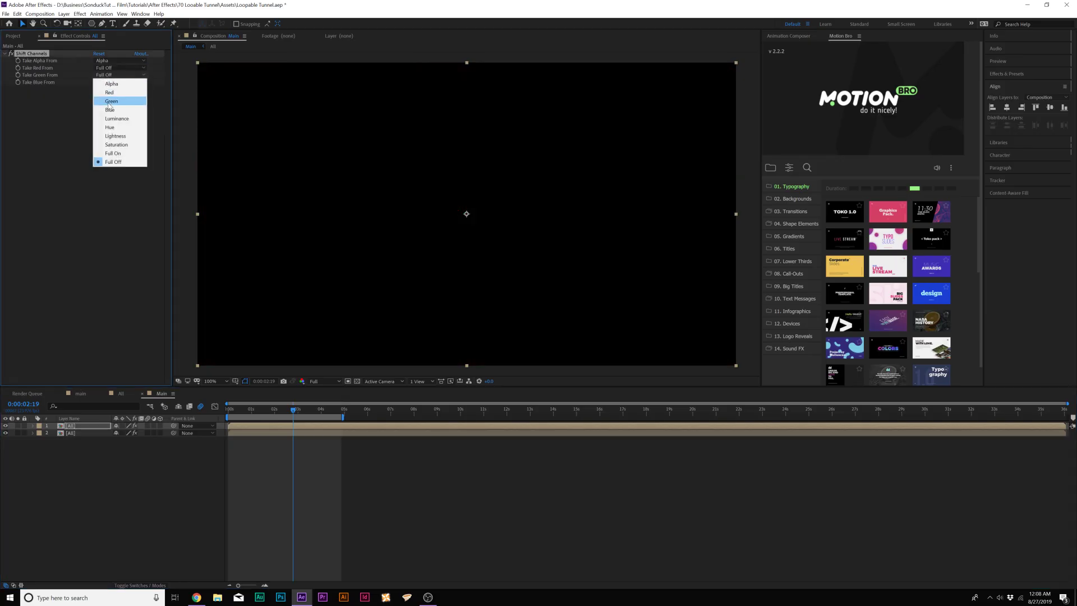
{"action": "left_click", "coordinate": [108, 102]}
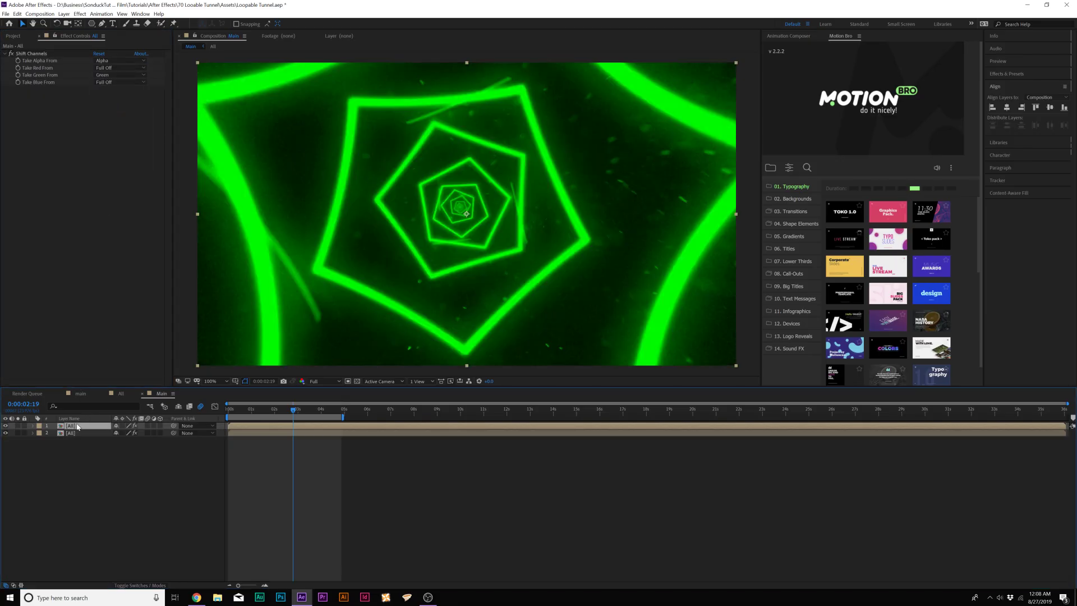
{"action": "left_click", "coordinate": [79, 426]}
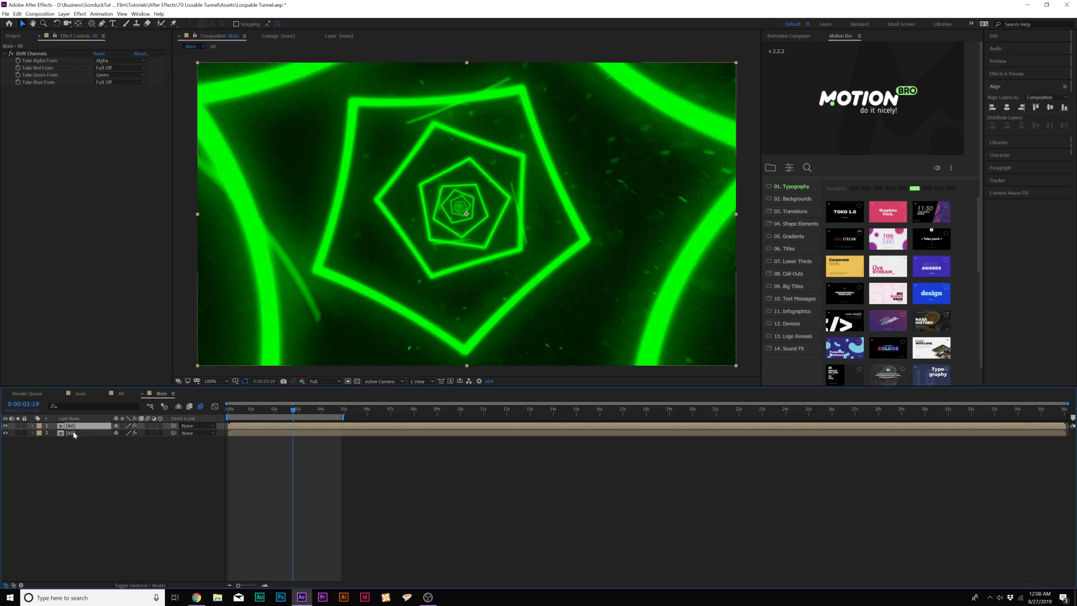
Step: Duplicate the green copy and make it blue-only: green Full Off, blue from Blue
{"action": "key", "text": "ctrl+d"}
{"action": "left_click", "coordinate": [103, 76]}
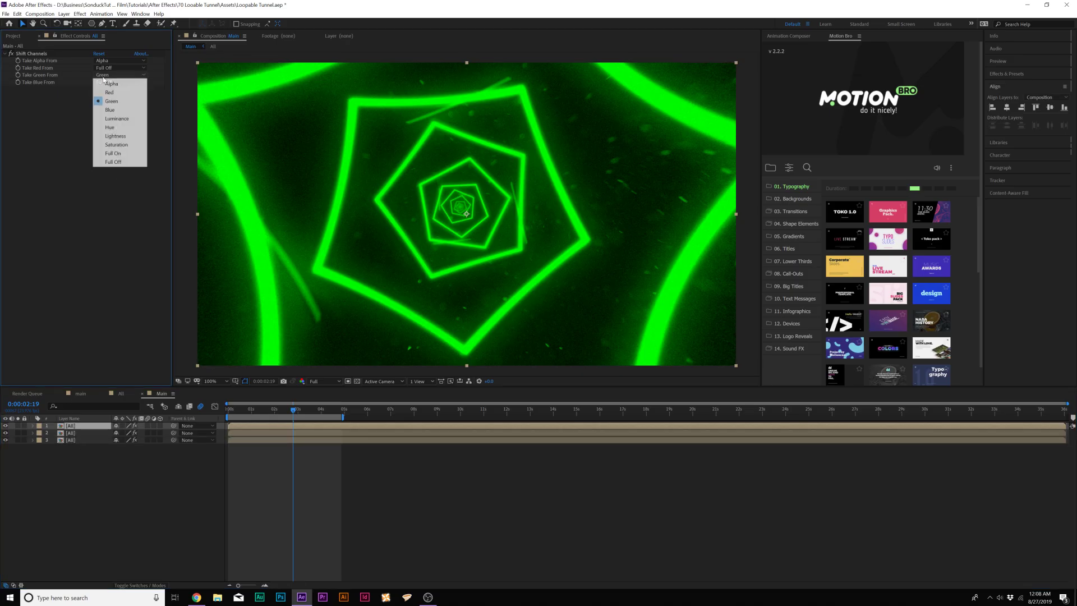
{"action": "left_click", "coordinate": [113, 162]}
{"action": "left_click", "coordinate": [107, 82]}
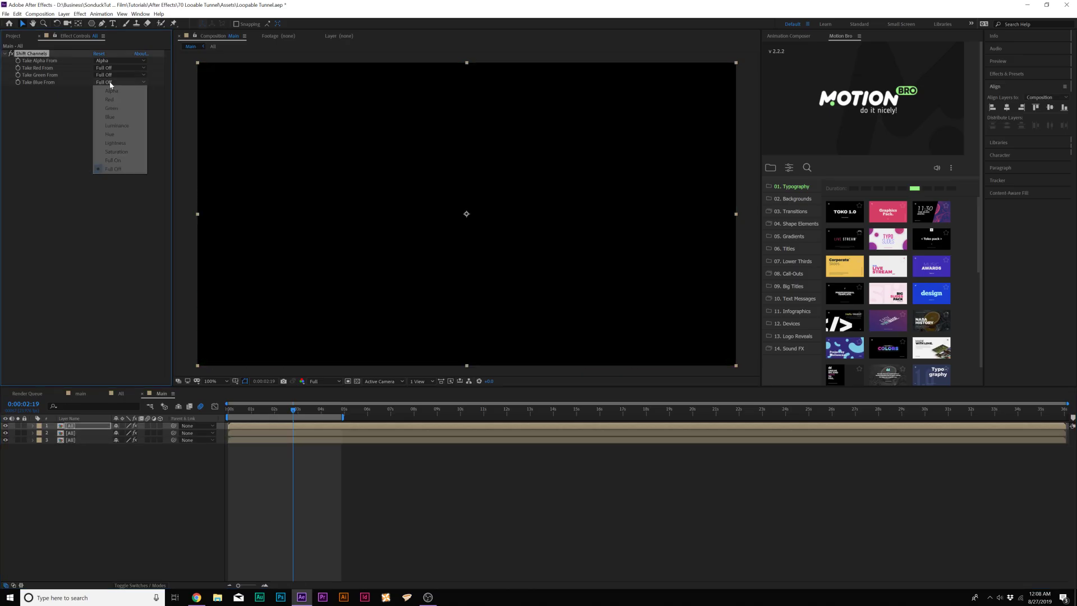
{"action": "left_click", "coordinate": [110, 116]}
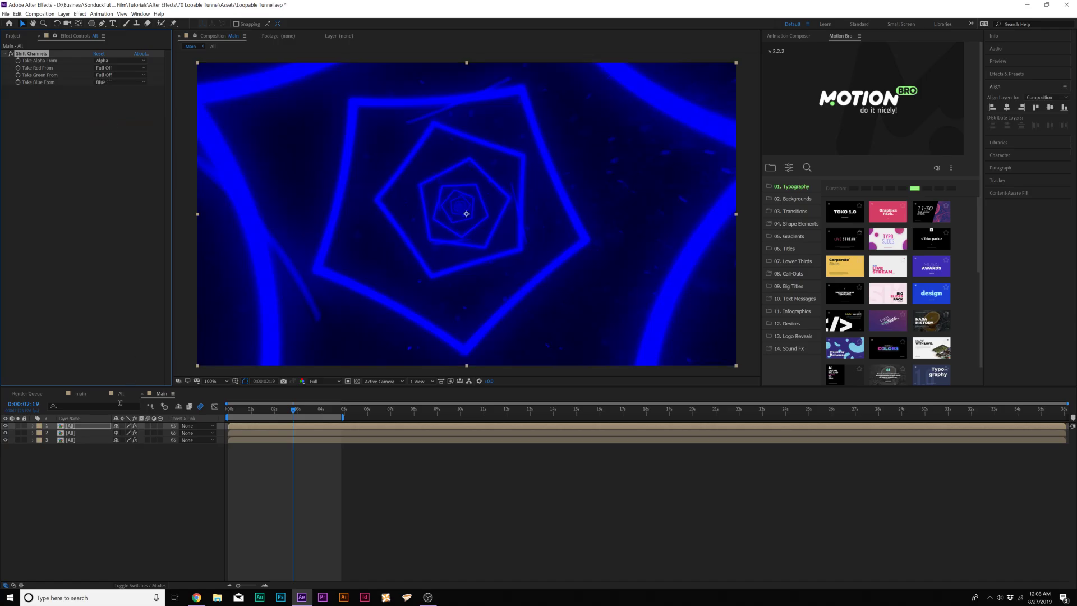
Step: Set the top two tunnel copies' blending mode to Screen
{"action": "left_click", "coordinate": [75, 434], "text": "shift"}
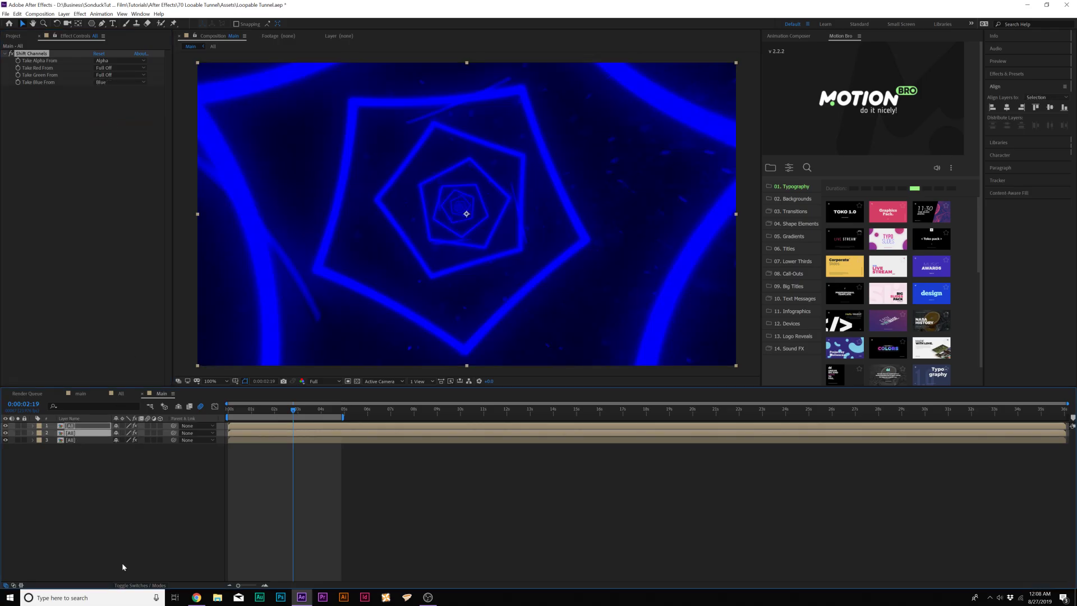
{"action": "left_click", "coordinate": [138, 586]}
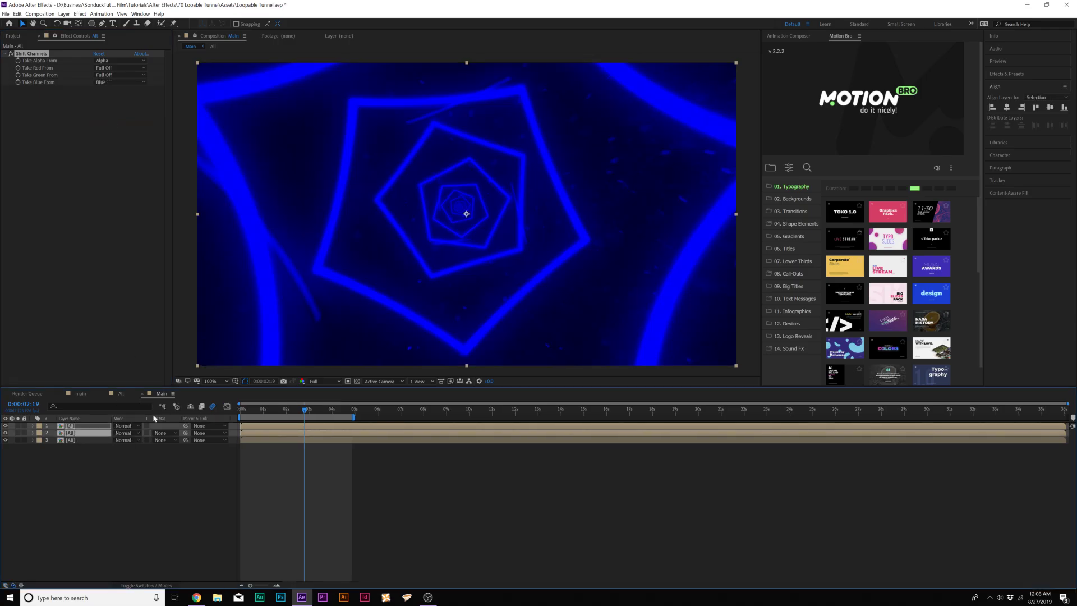
{"action": "left_click", "coordinate": [123, 427]}
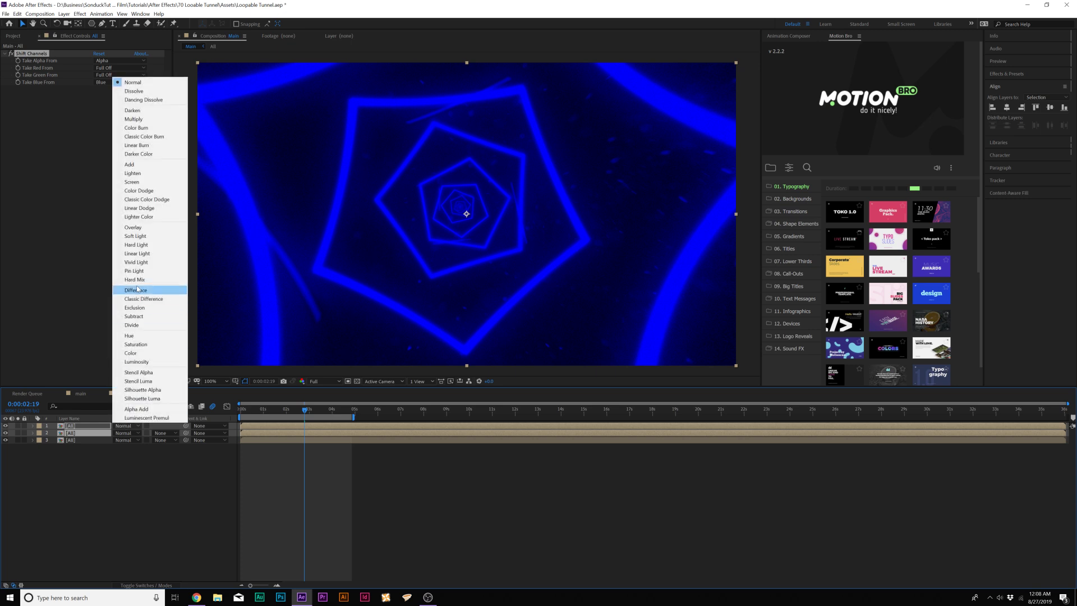
{"action": "left_click", "coordinate": [141, 185]}
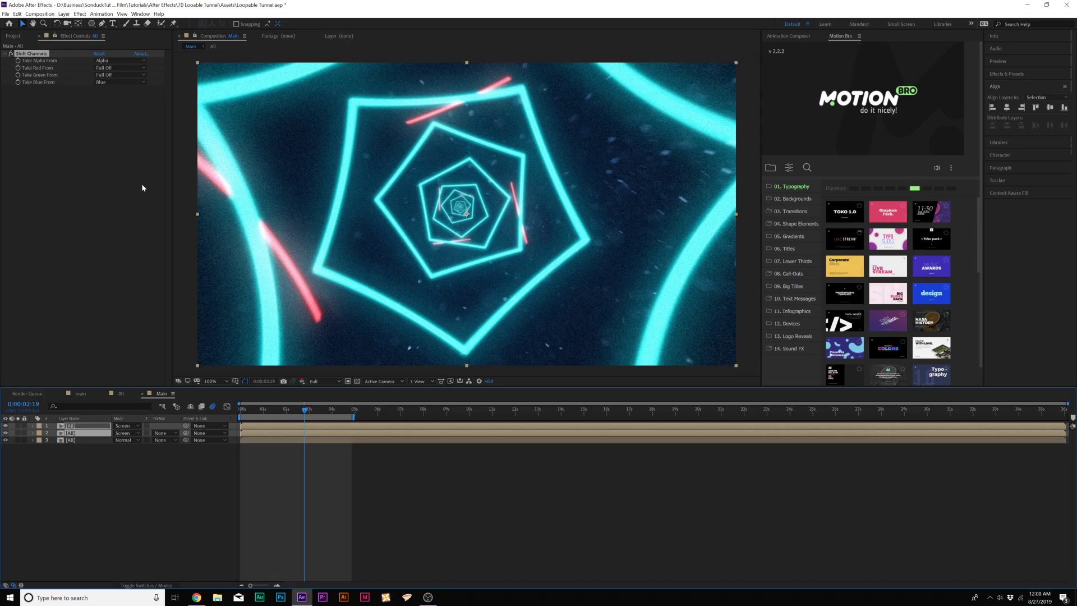
Step: Nudge the green copy's Position X slightly left and the blue copy's slightly right
{"action": "left_click", "coordinate": [103, 521]}
{"action": "left_click", "coordinate": [68, 434]}
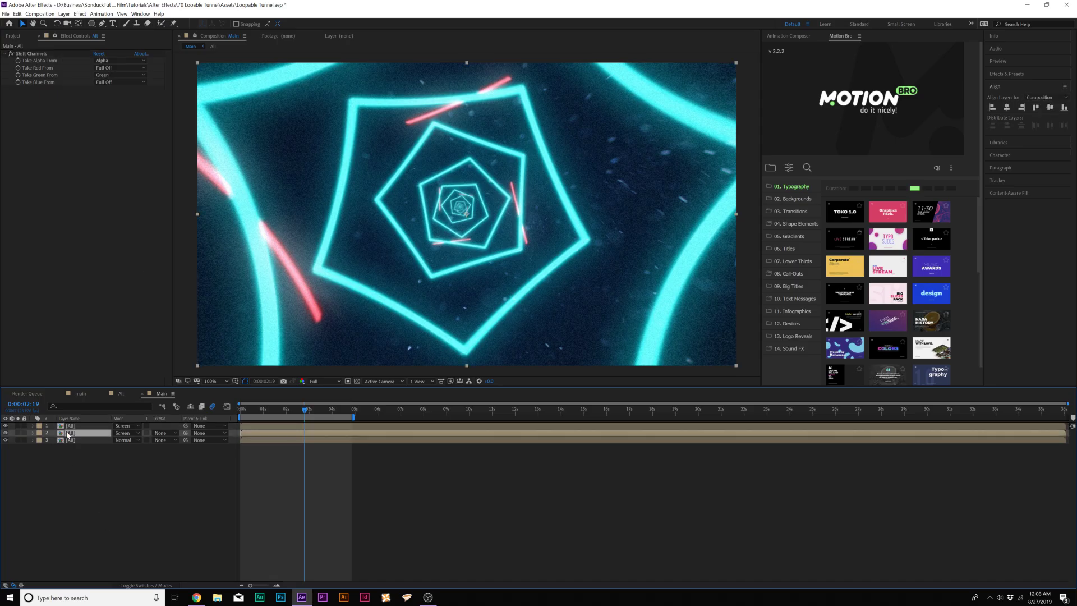
{"action": "key", "text": "p"}
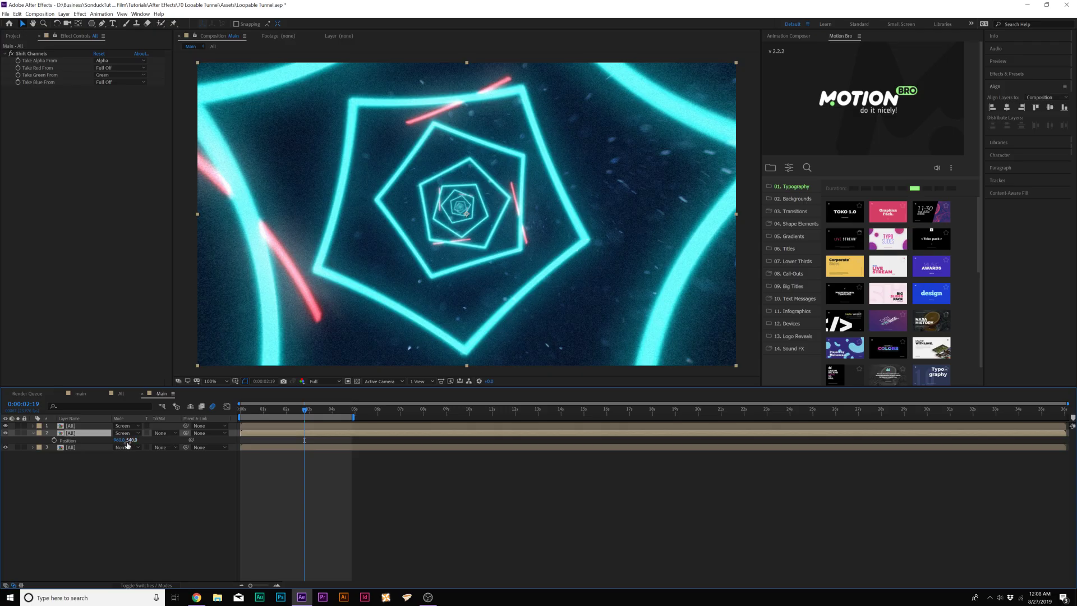
{"action": "mouse_move", "coordinate": [123, 442]}
{"action": "left_mouse_down"}
{"action": "mouse_move", "coordinate": [118, 461]}
{"action": "mouse_move", "coordinate": [111, 438]}
{"action": "left_mouse_up"}
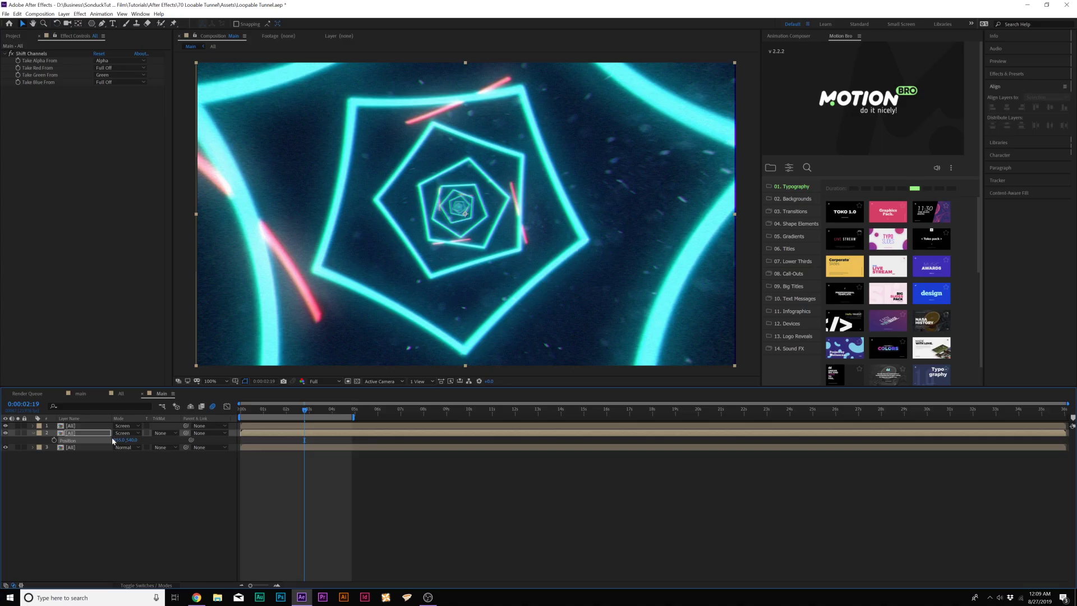
{"action": "left_click", "coordinate": [89, 426]}
{"action": "key", "text": "p"}
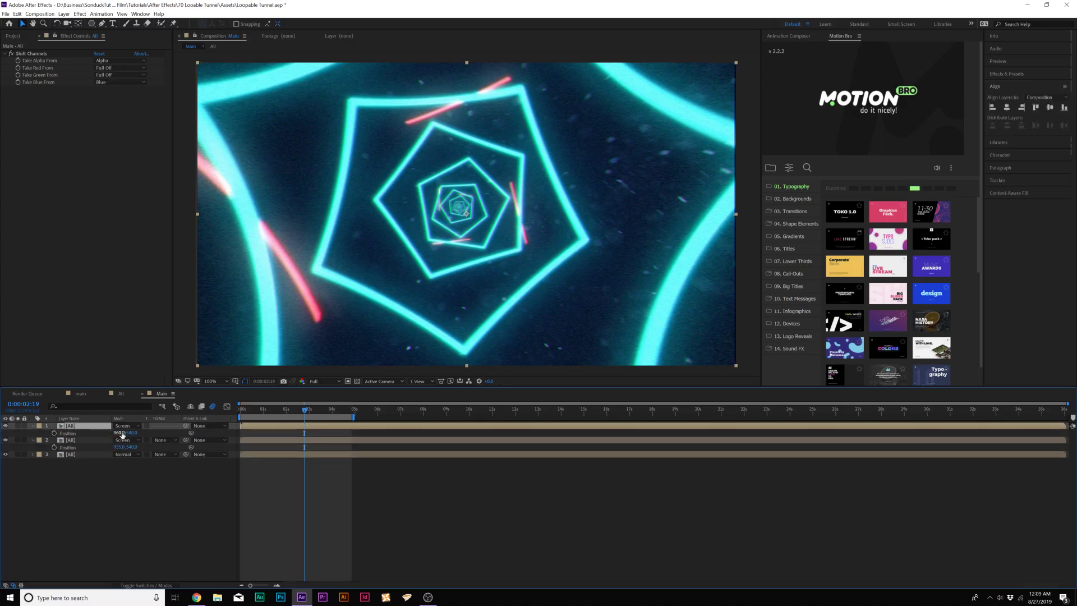
{"action": "left_click_drag", "start_coordinate": [123, 431], "coordinate": [123, 431]}
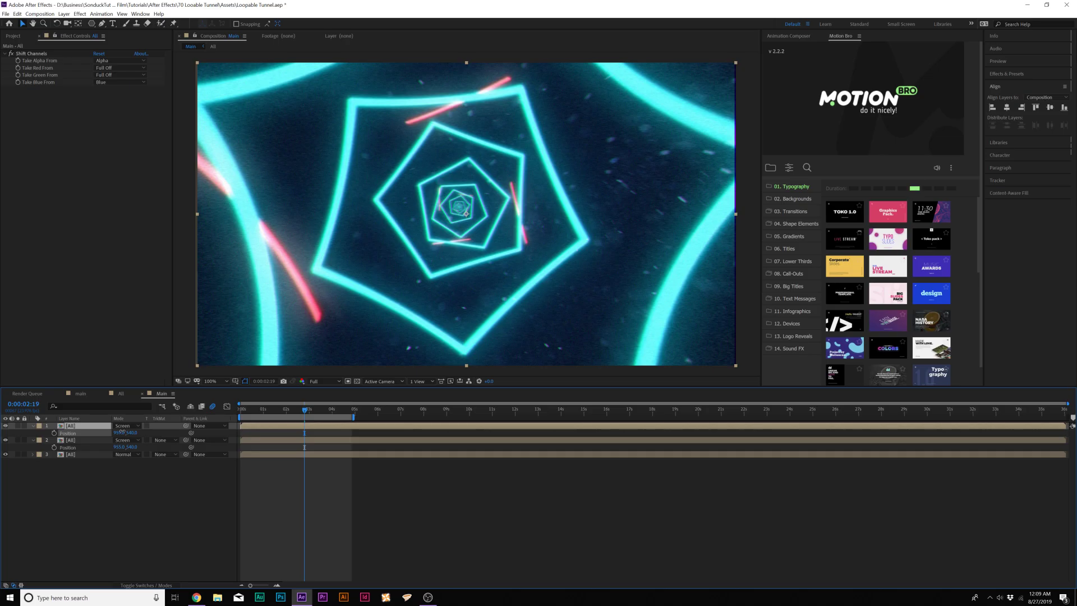
Step: Select the blue copy and open the All pre-composition
{"action": "left_click", "coordinate": [91, 505]}
{"action": "left_click", "coordinate": [82, 428]}
{"action": "double_click", "coordinate": [308, 314]}
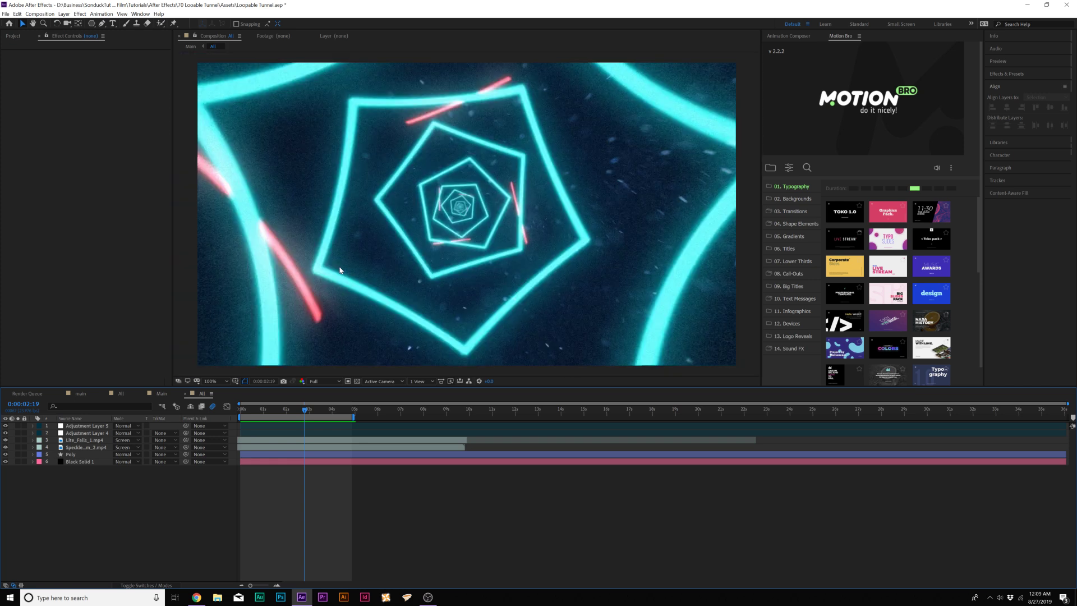
{"action": "left_click", "coordinate": [160, 392]}
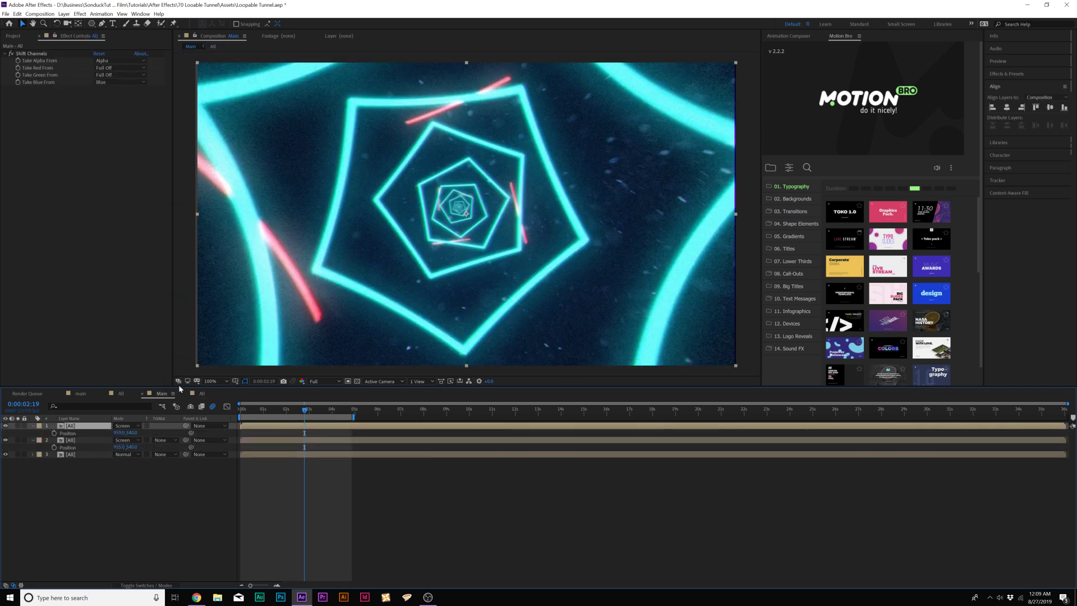
{"action": "left_click", "coordinate": [201, 394]}
{"action": "left_click", "coordinate": [168, 394]}
{"action": "left_click", "coordinate": [194, 394]}
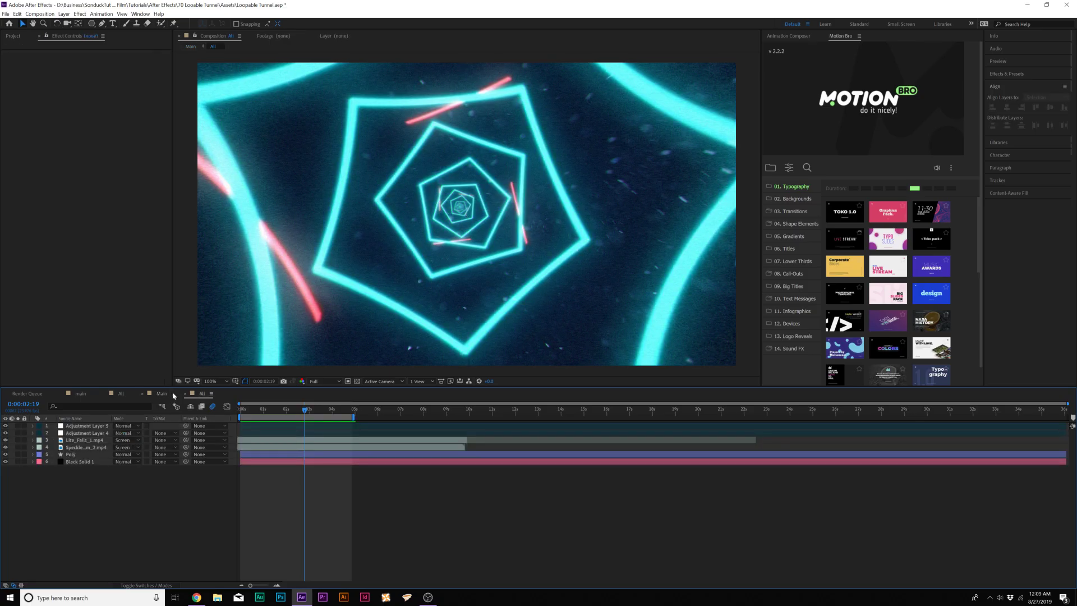